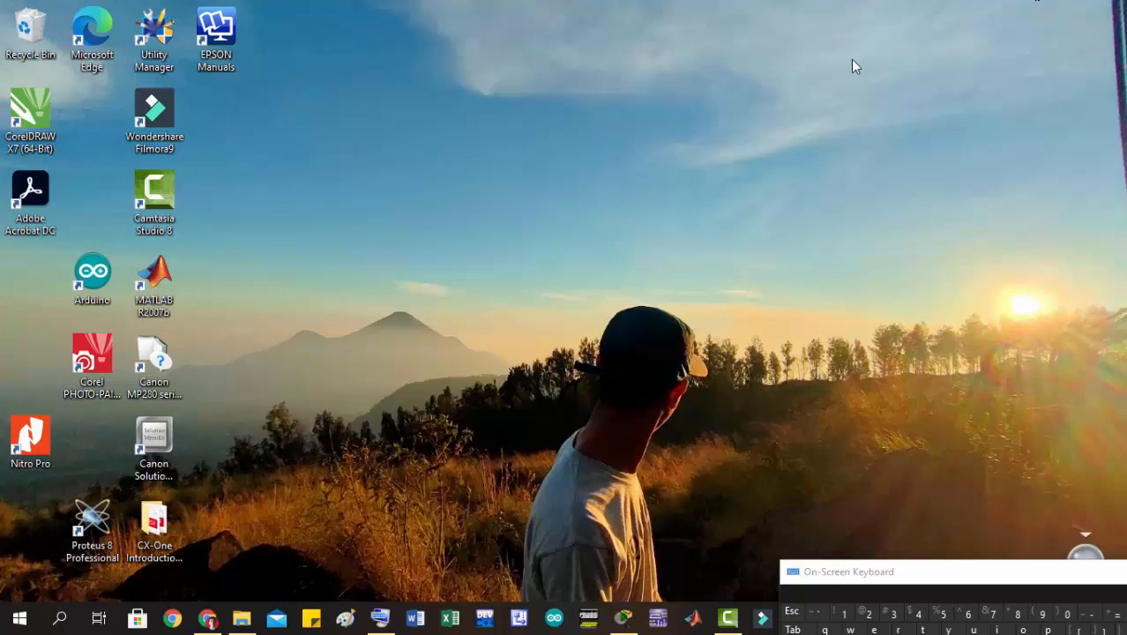
Switch to Cisco Packet Tracer and place a generic server in the upper part of the empty logical workspace.
left_click(623, 620)
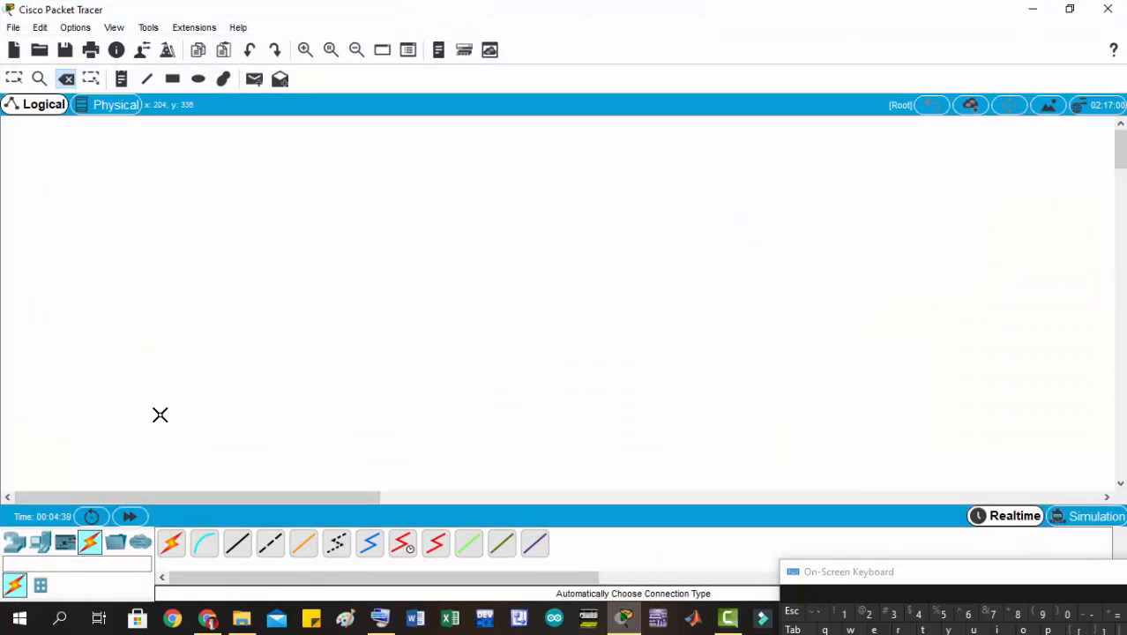
left_click(15, 548)
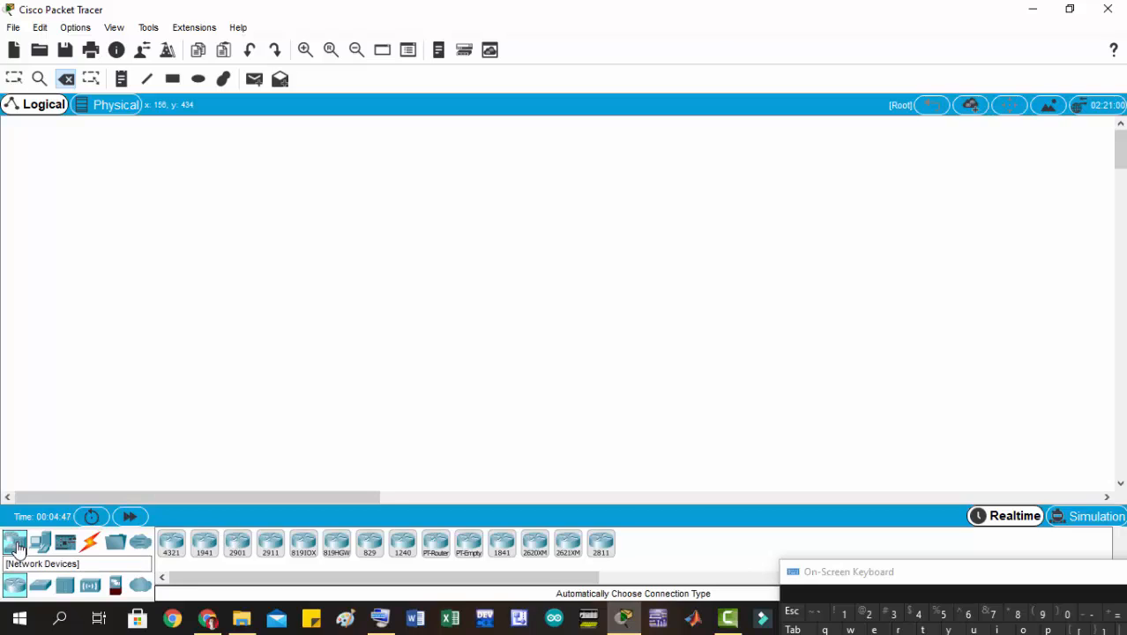
left_click(39, 543)
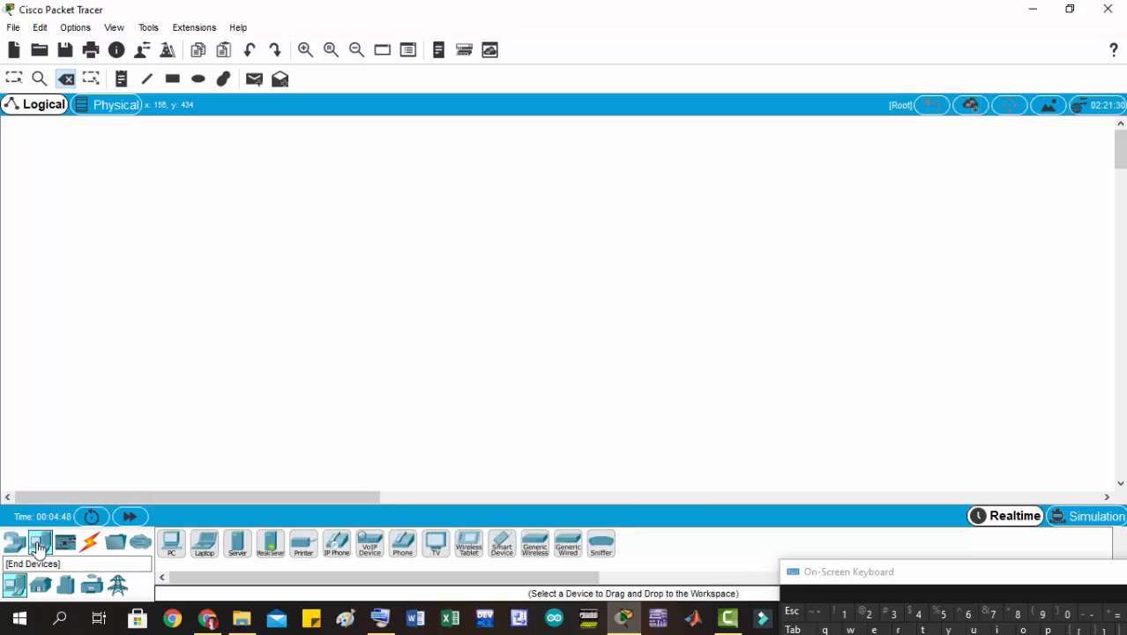
left_click(237, 551)
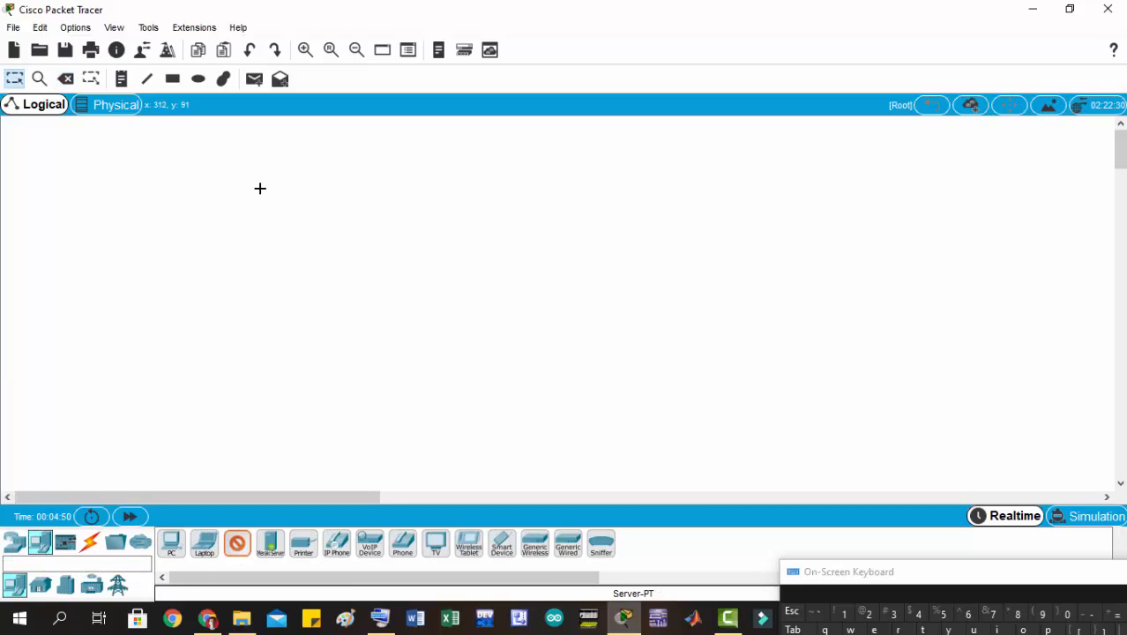
left_click(413, 173)
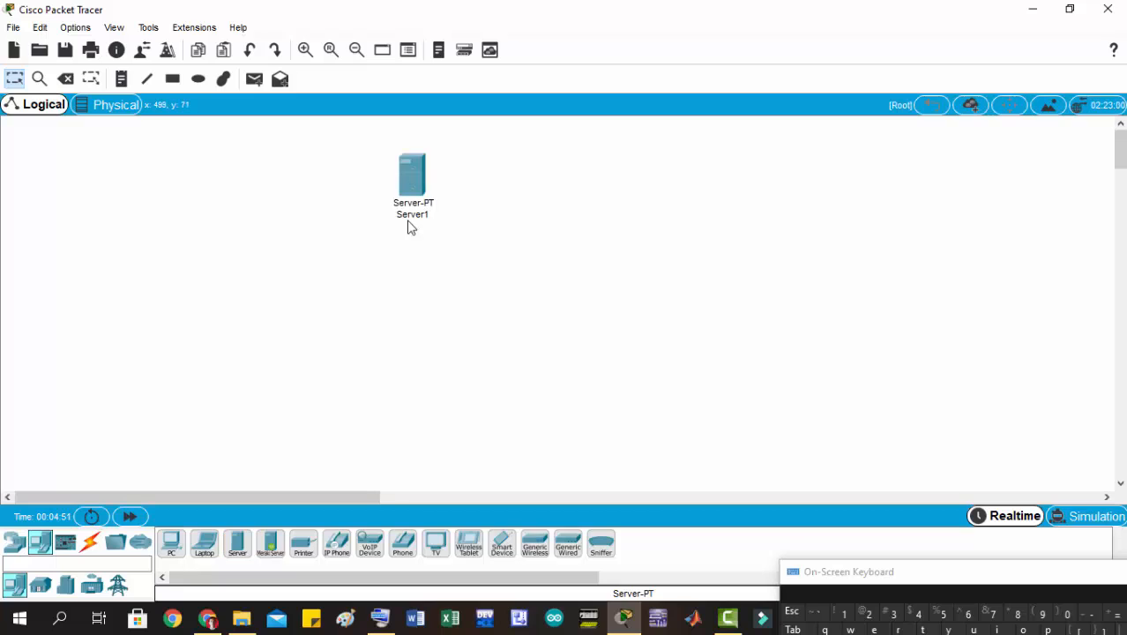
Place three generic PCs in a horizontal row well below the server, the middle one aligned with it.
left_click(170, 549)
left_click(265, 421)
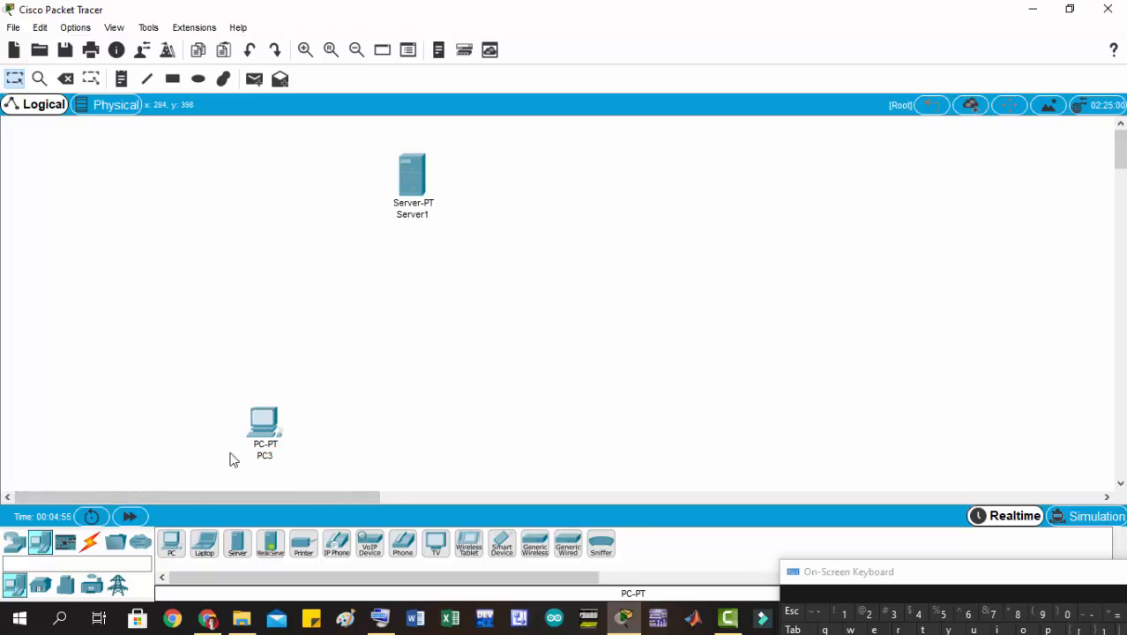
left_click(410, 423)
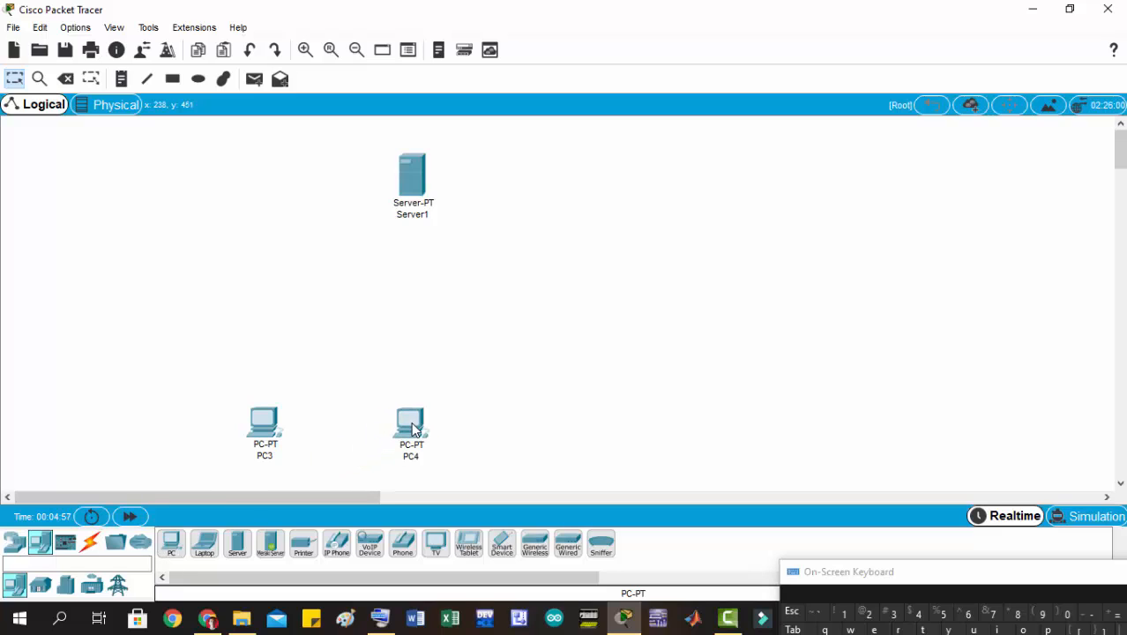
left_click(170, 547)
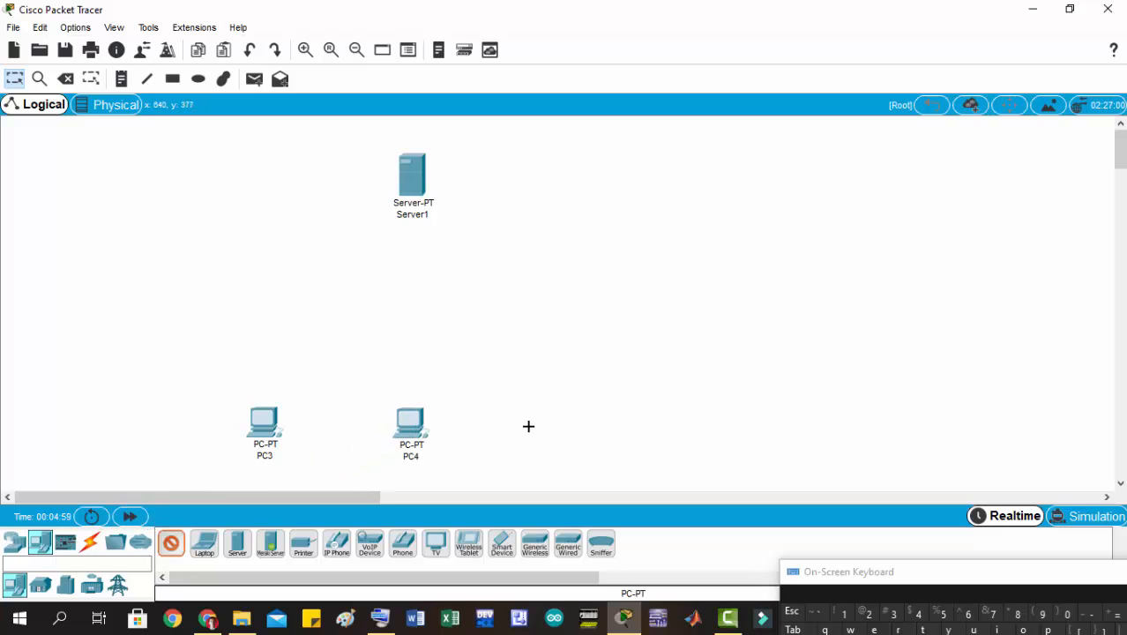
left_click(557, 425)
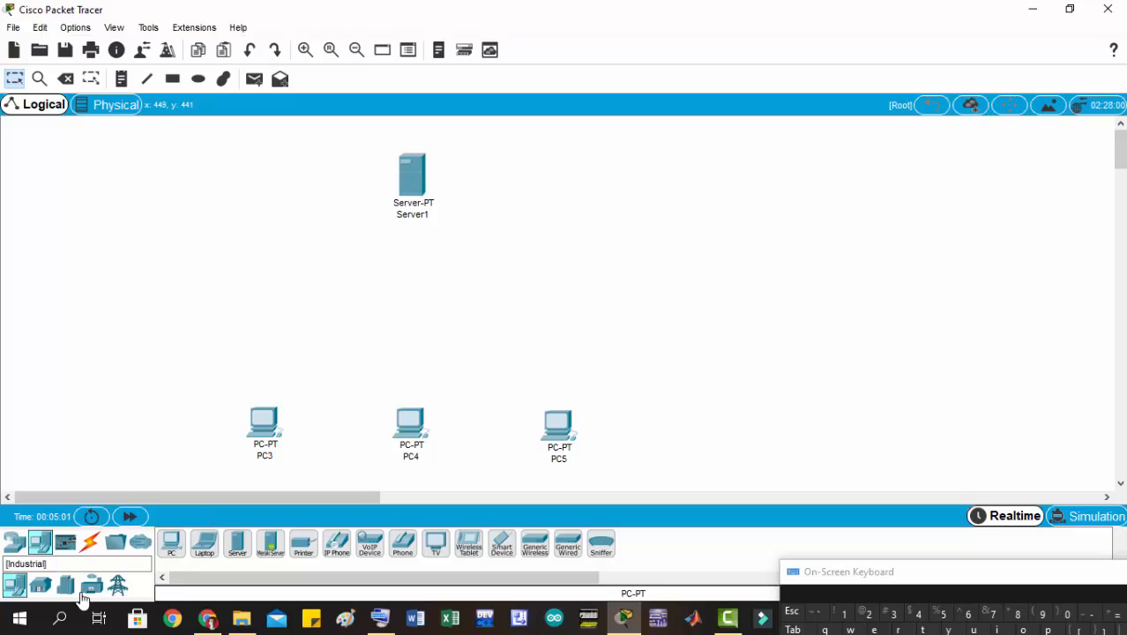
Place a PT-Switch midway between the server and the middle PC, leaving its device window closed.
left_click(14, 542)
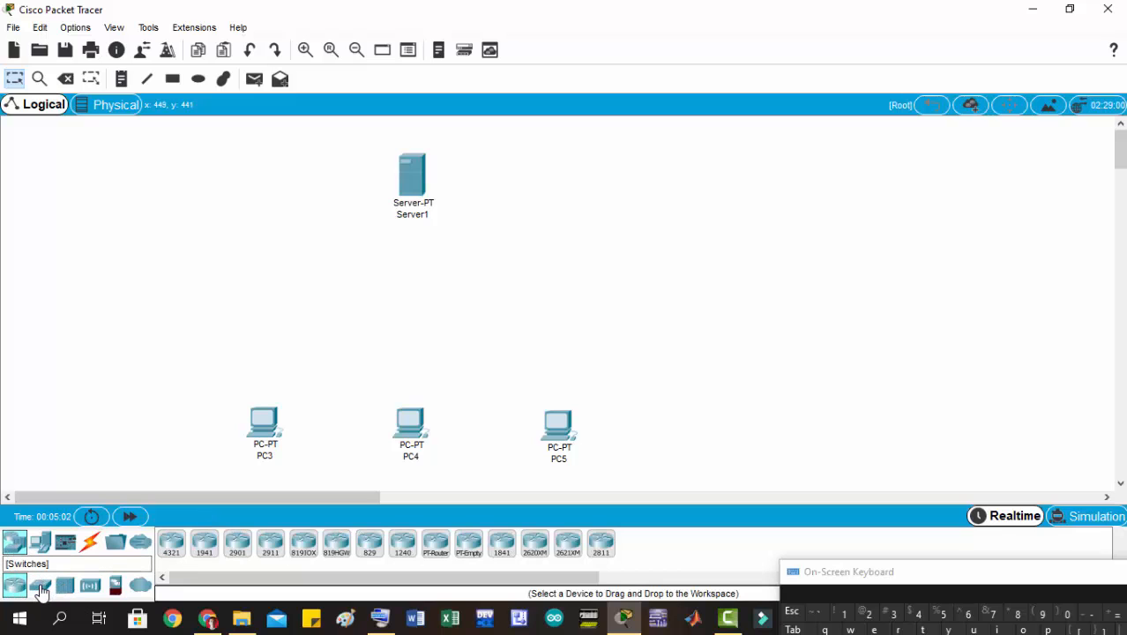
left_click(41, 591)
left_click_drag(203, 544, 404, 318)
left_click(404, 316)
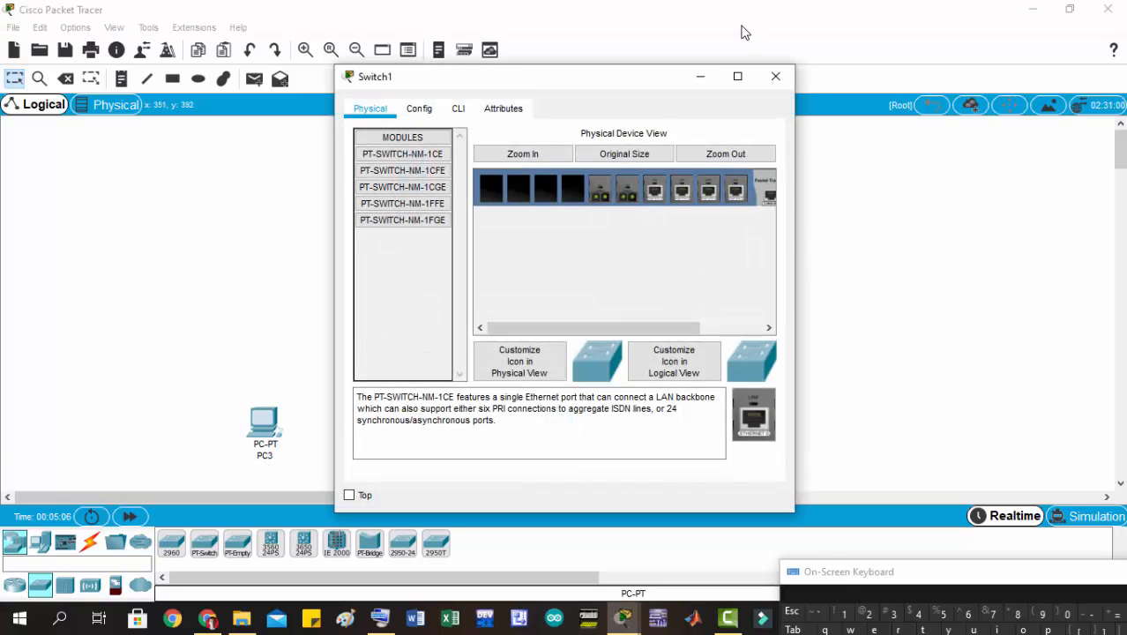
left_click(774, 76)
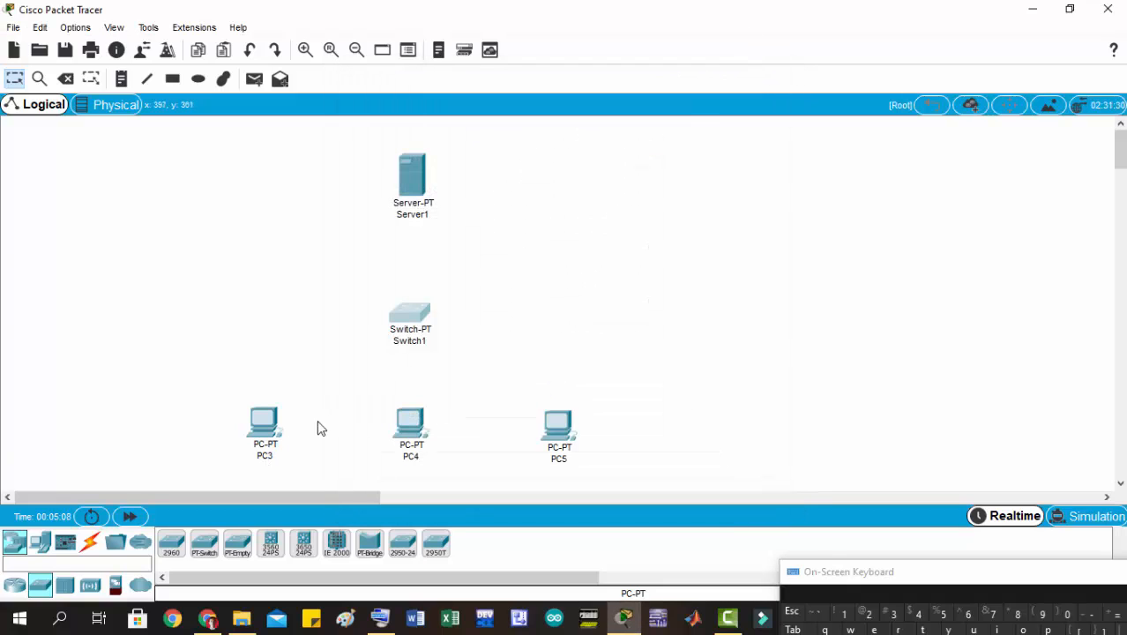
Rename the leftmost PC as Komputer1 and select the new name for reuse.
left_click(264, 455)
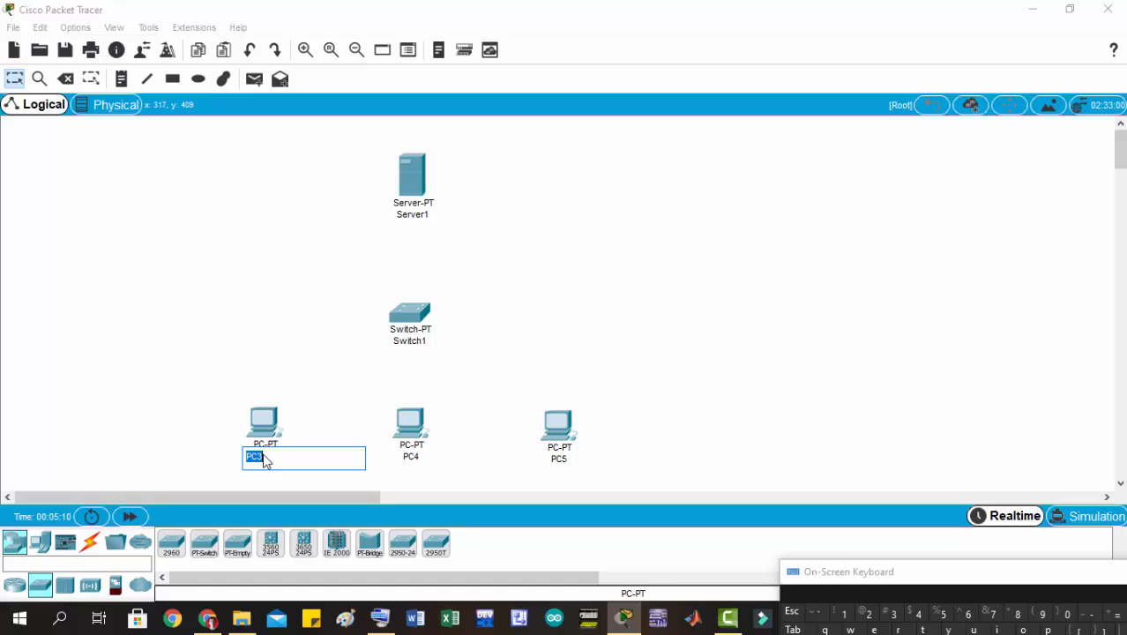
type("Ko")
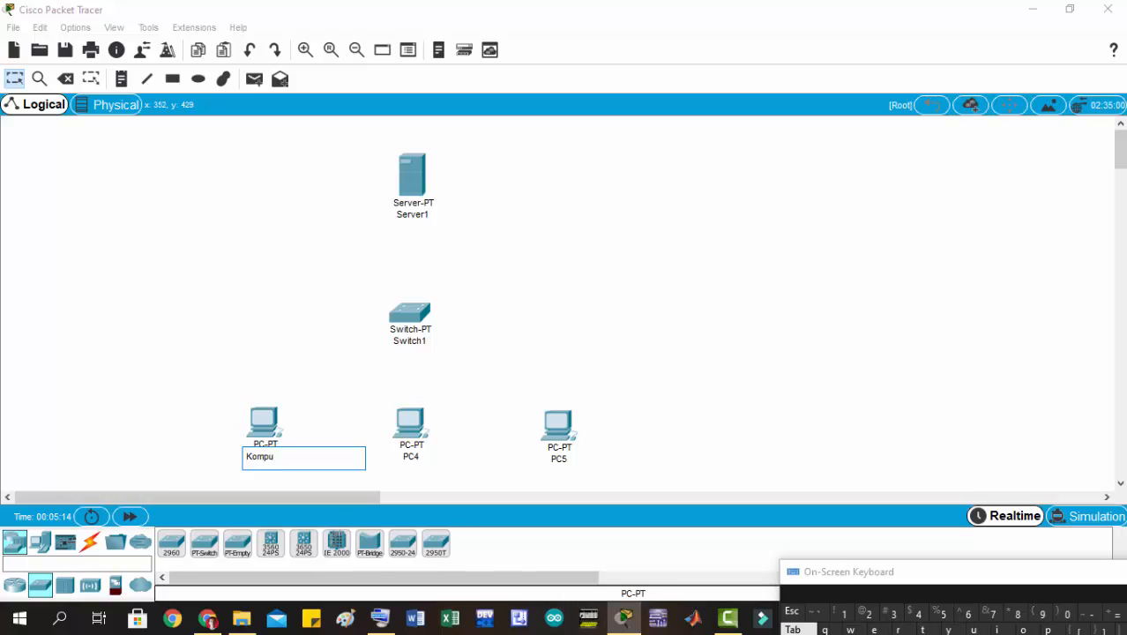
type("mpu")
left_click(924, 630)
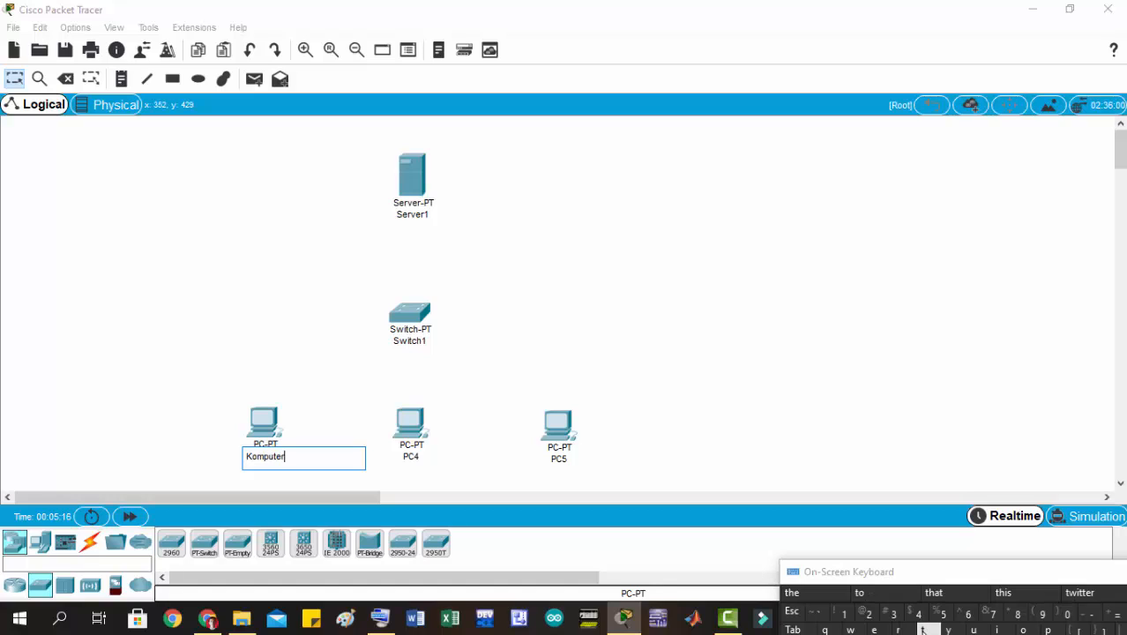
type("er")
left_click(844, 614)
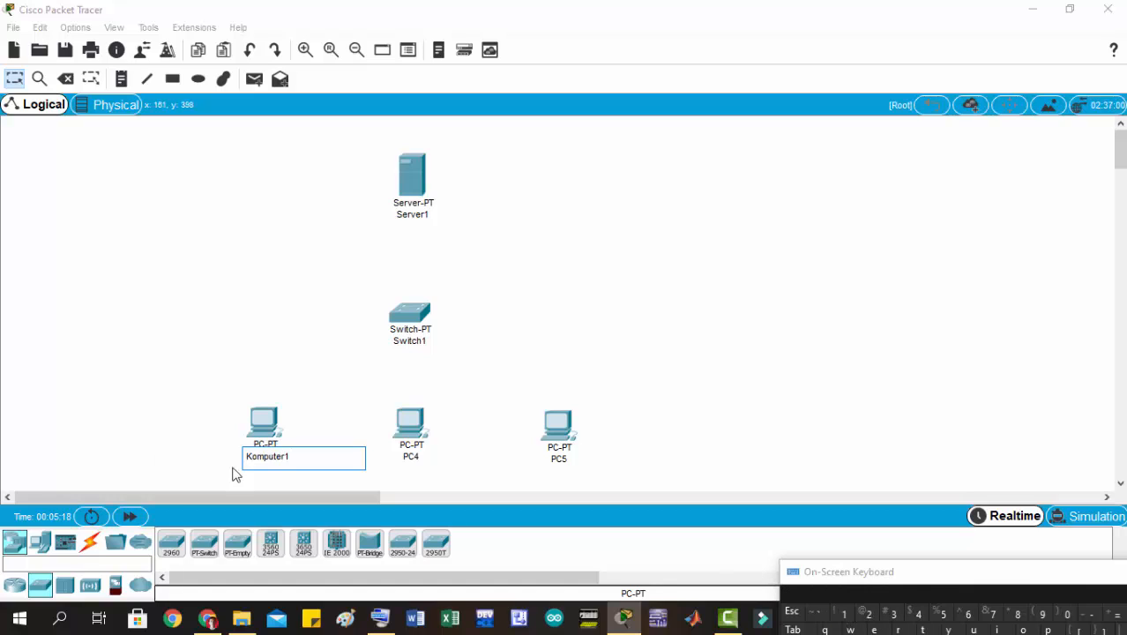
left_click_drag(291, 457, 263, 457)
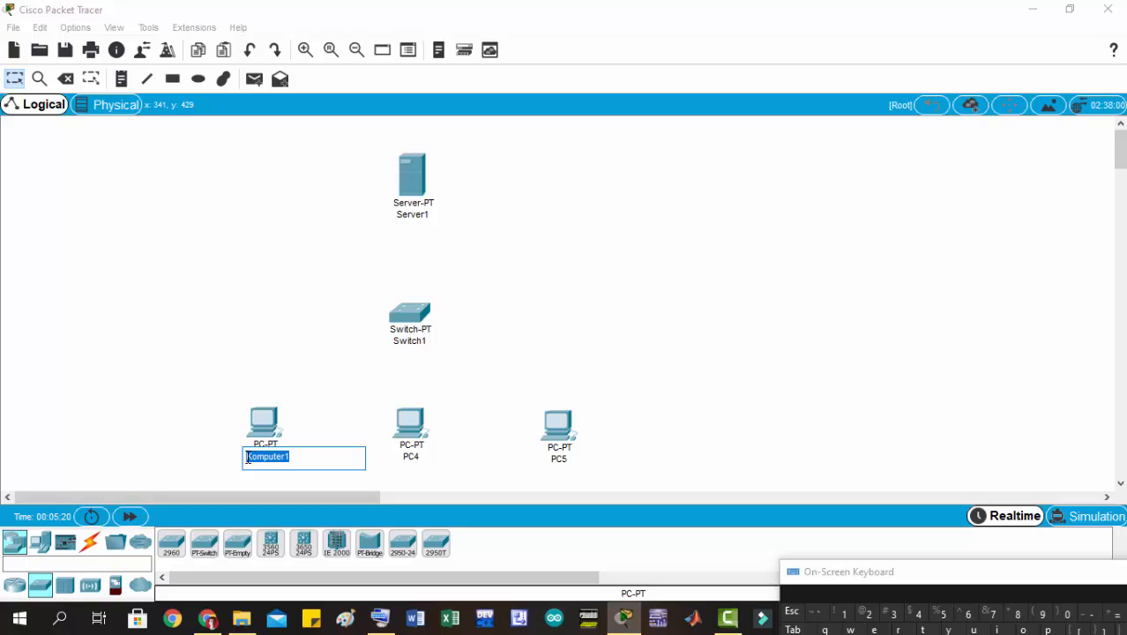
Rename the middle PC as Komputer2.
left_click(411, 459)
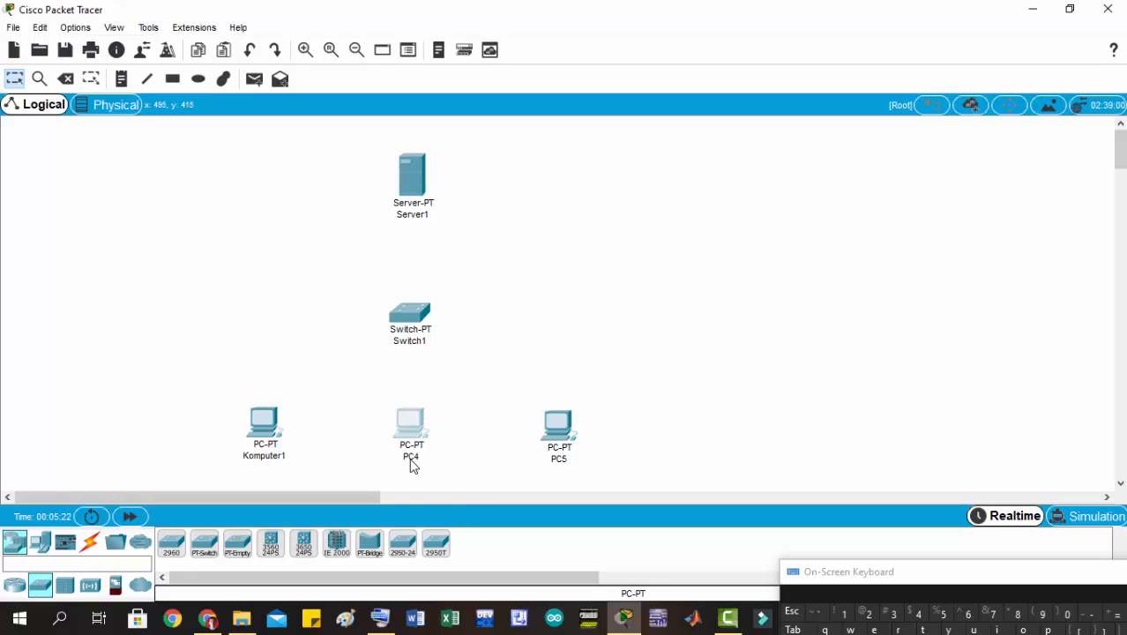
left_click(411, 461)
type("Komputer1")
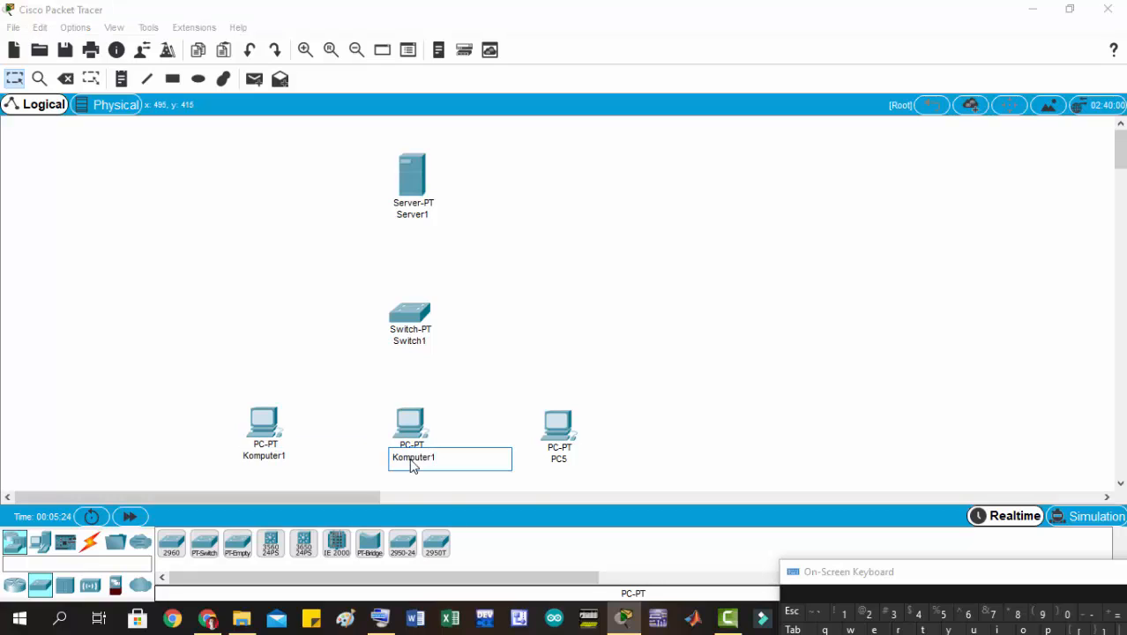
key("BackSpace")
left_click(867, 615)
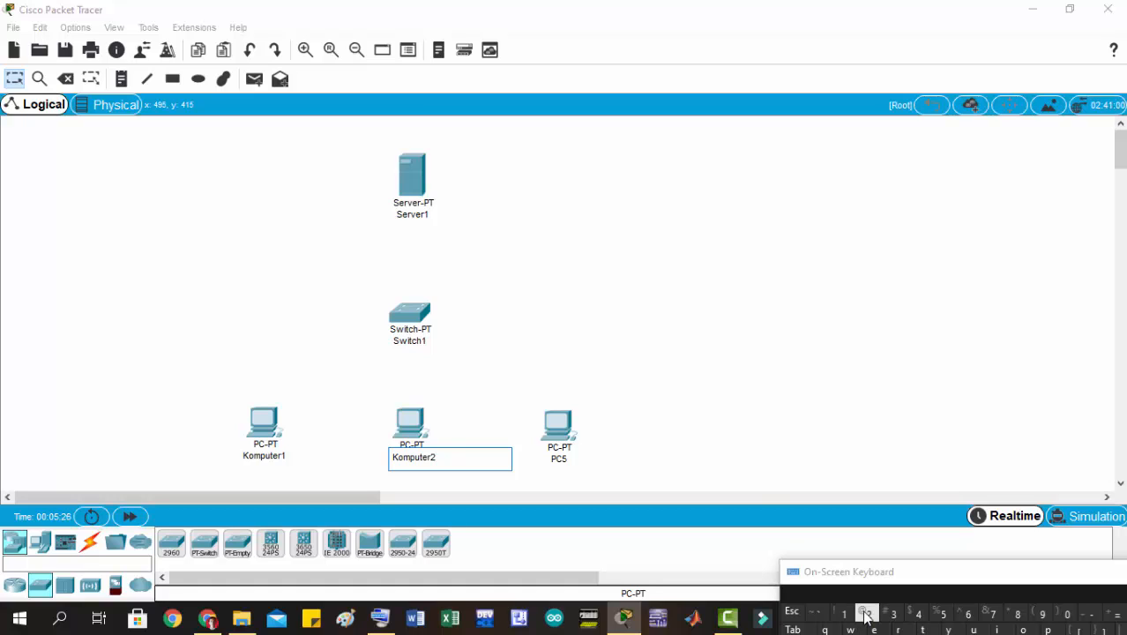
Rename the rightmost PC as Komputer3.
left_click(558, 473)
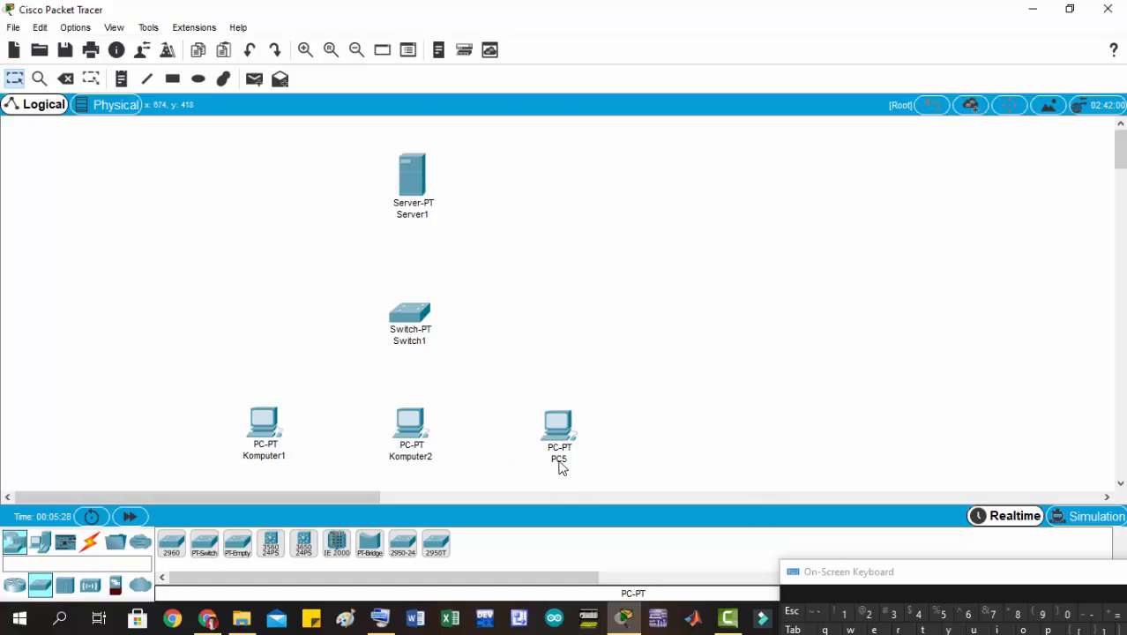
left_click(560, 468)
type("Komputer1")
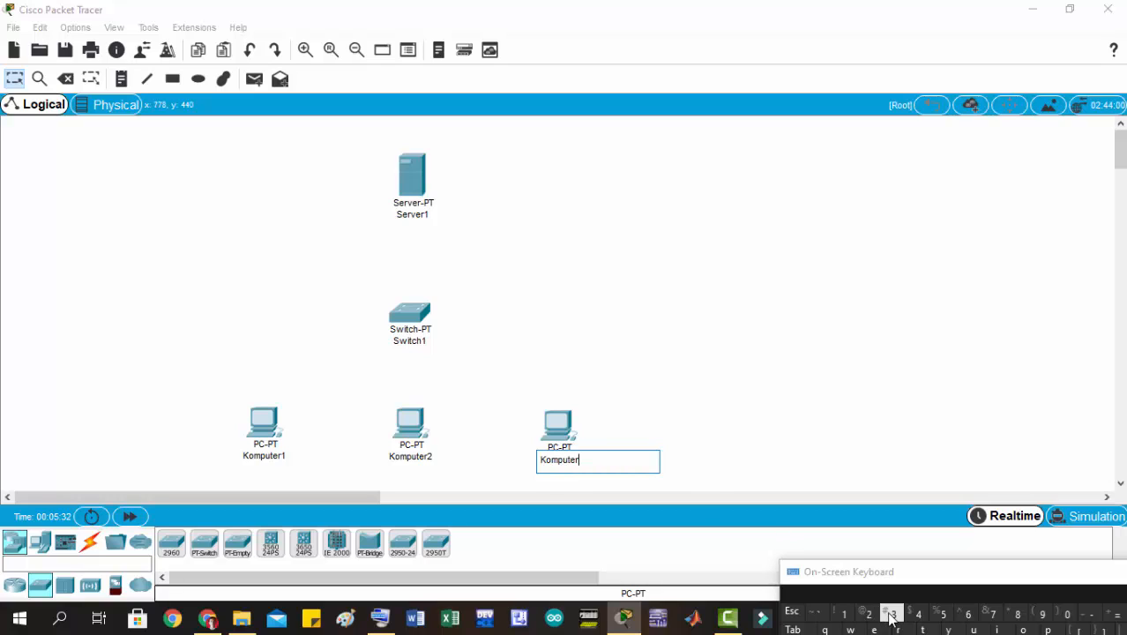
type("3")
left_click(773, 352)
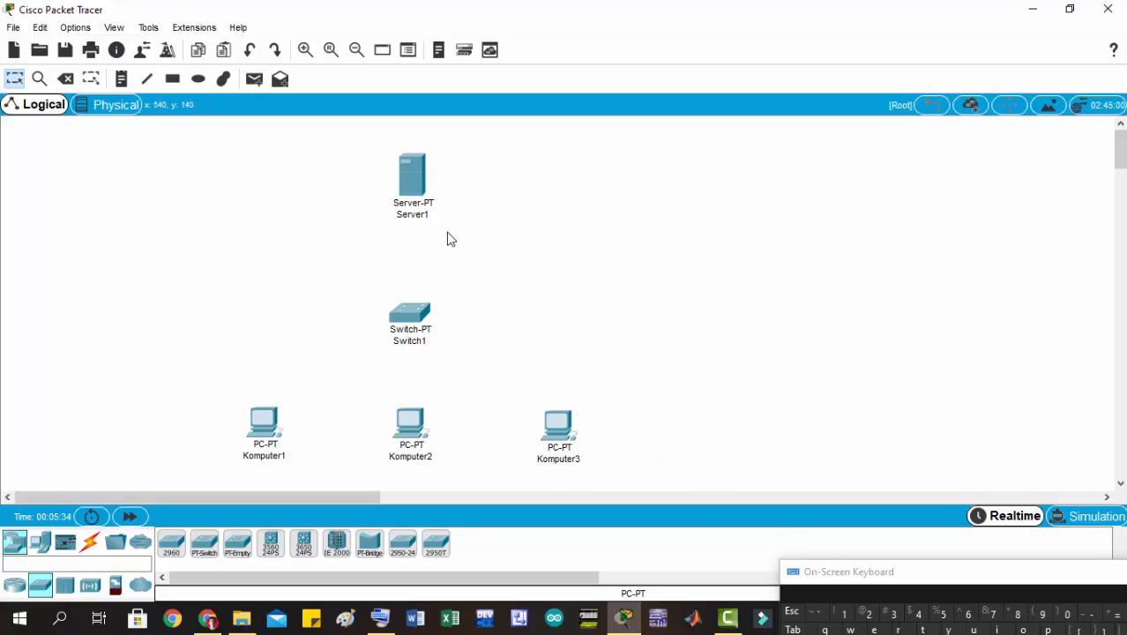
Cable Komputer1, Komputer2 and Komputer3 to the switch using the automatically chosen connection type.
left_click(90, 541)
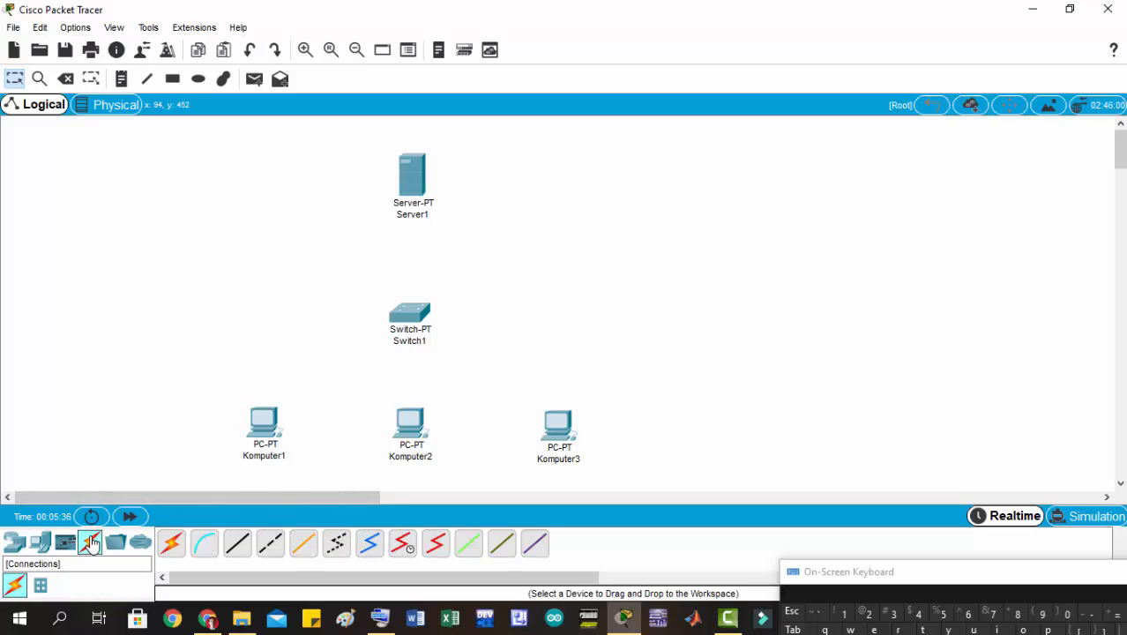
left_click(172, 542)
left_click(265, 431)
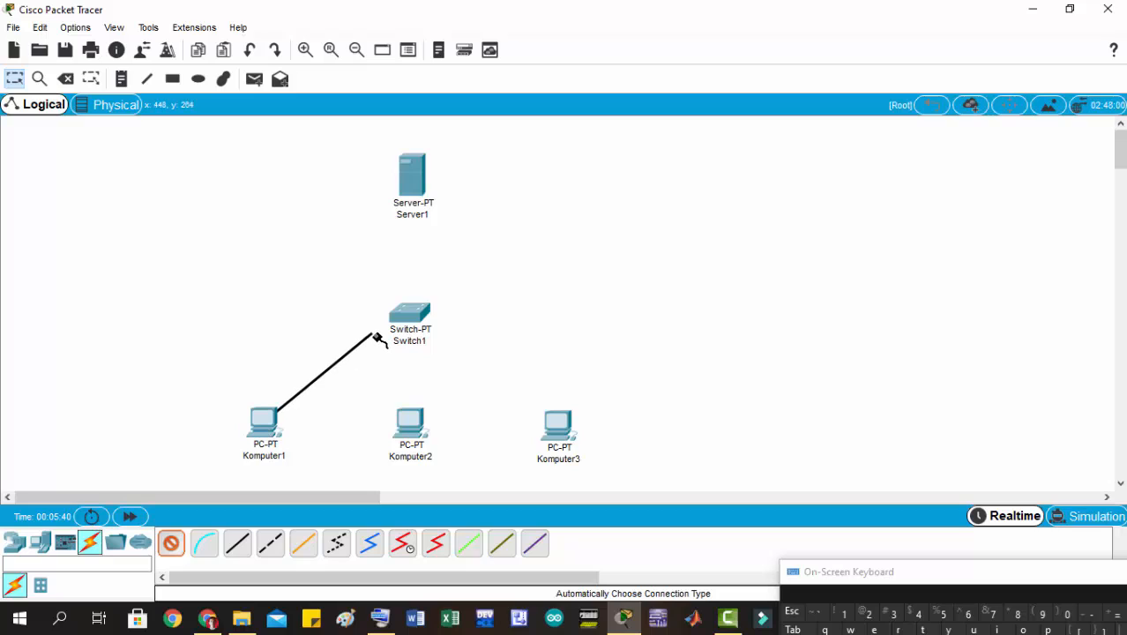
left_click(397, 319)
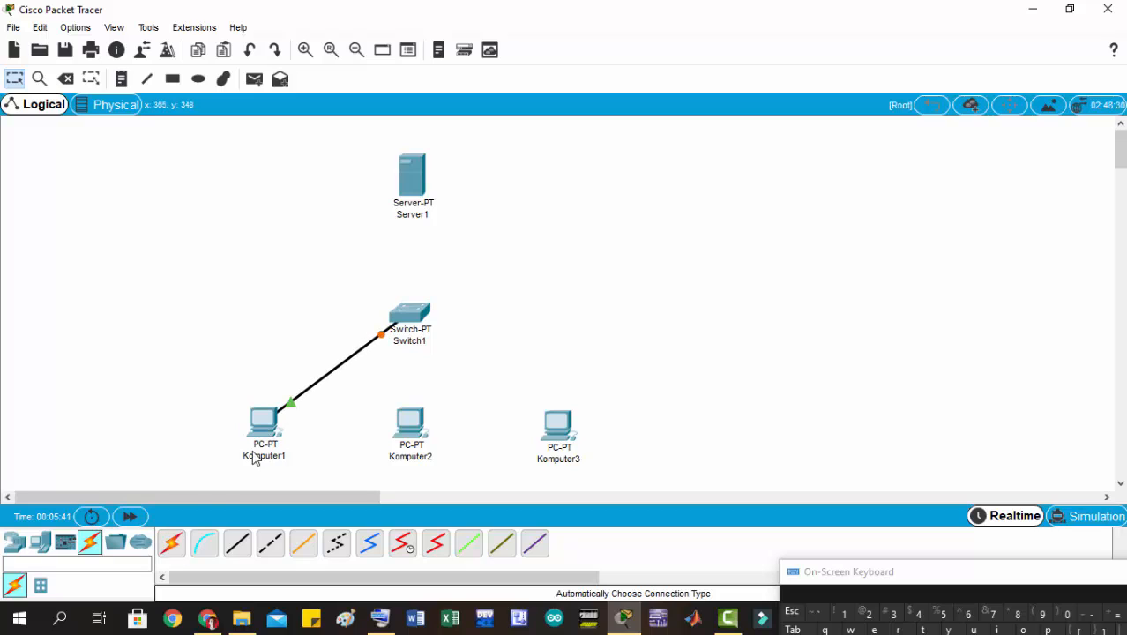
left_click(172, 542)
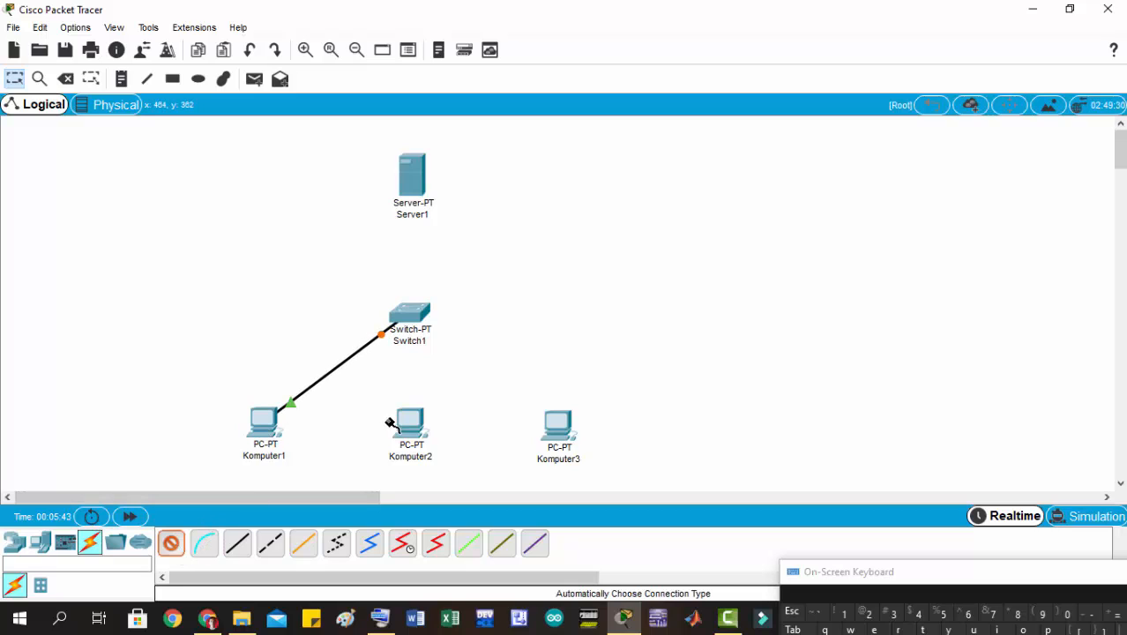
left_click(404, 320)
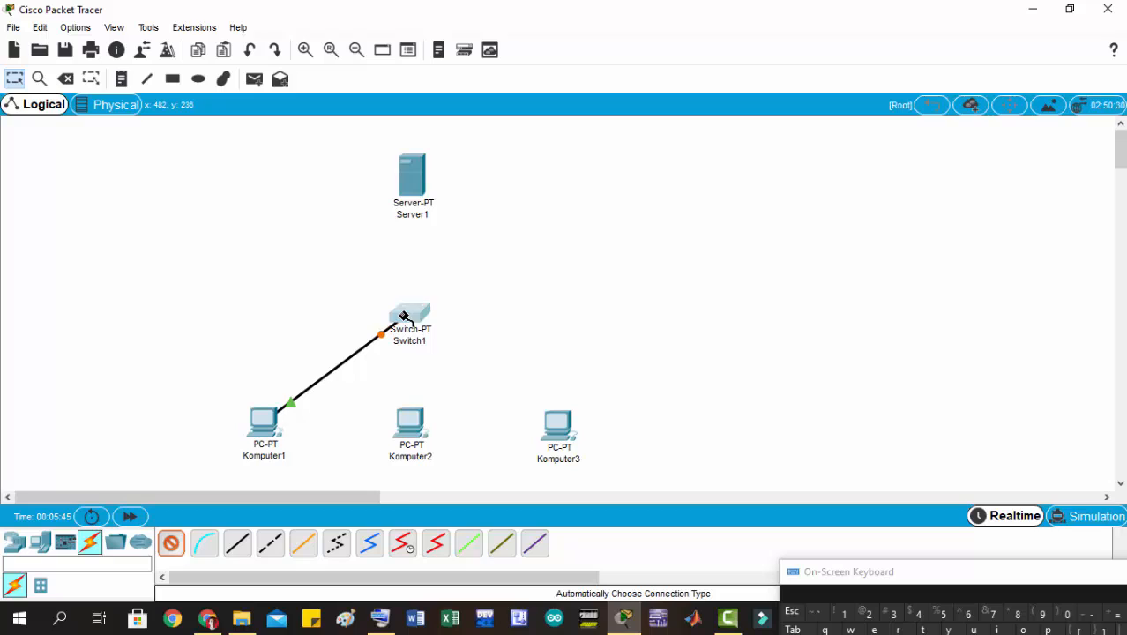
left_click(409, 429)
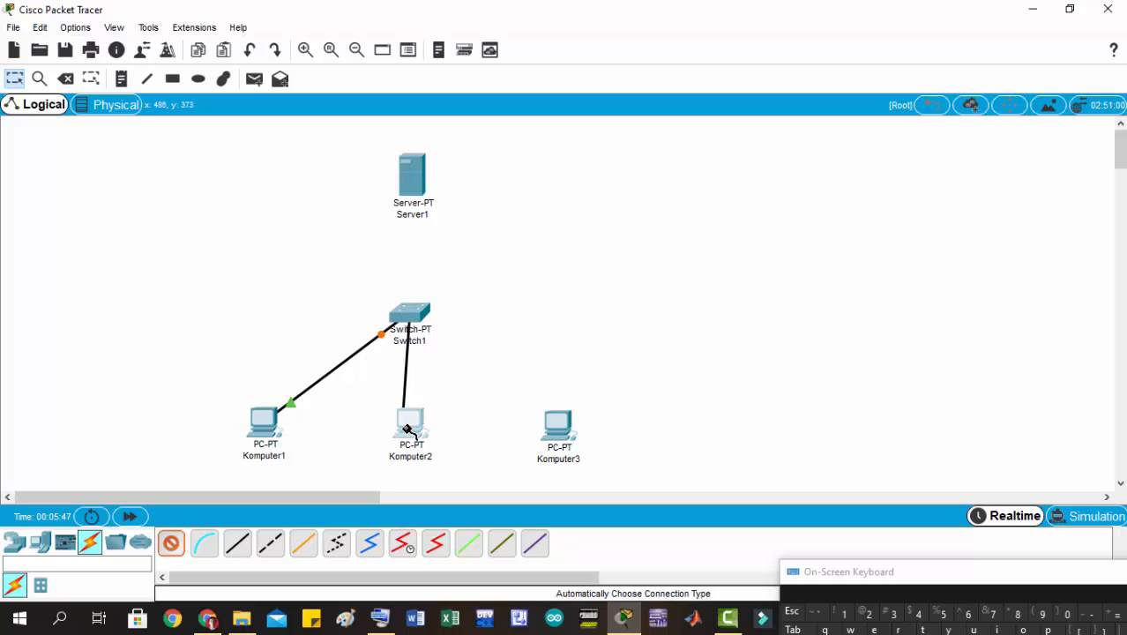
left_click(179, 549)
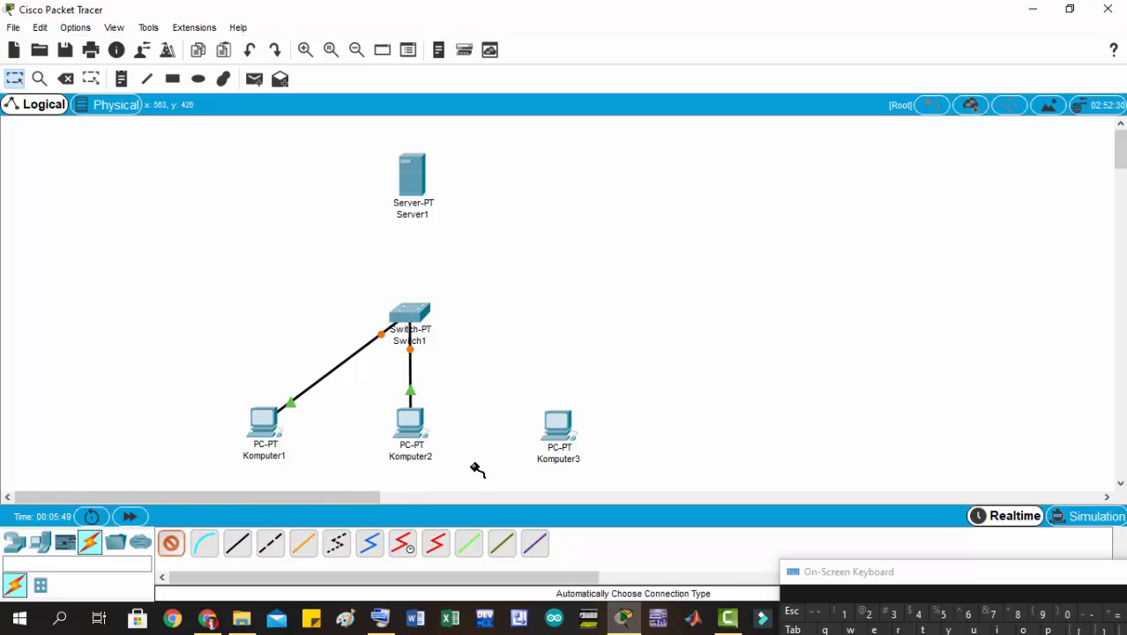
left_click(558, 425)
left_click(412, 318)
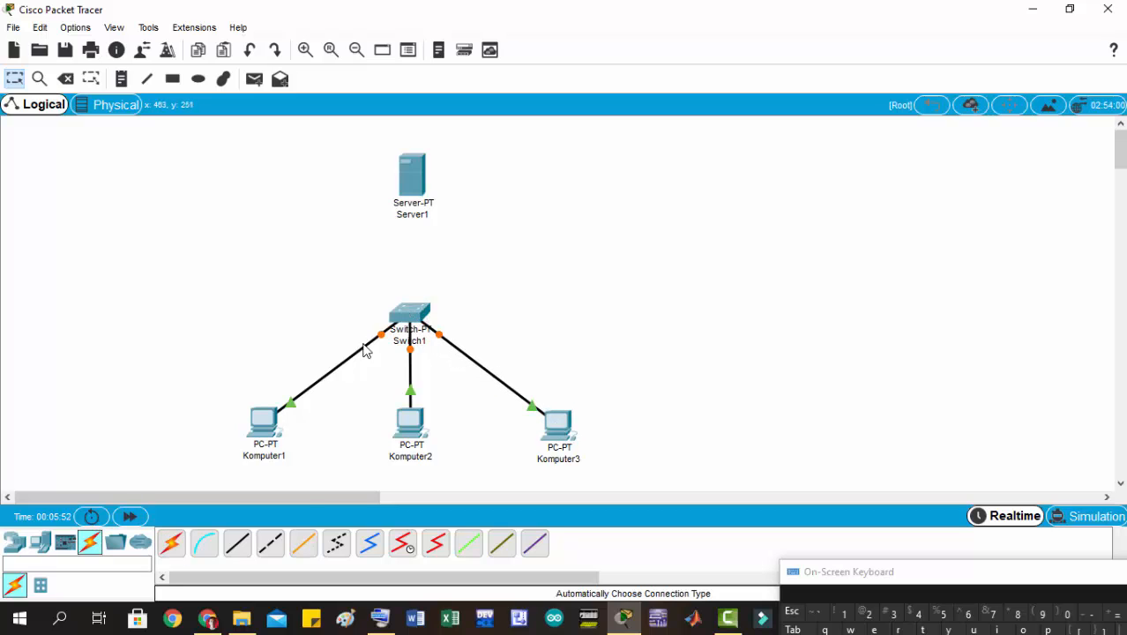
Cable the switch to the server using the automatically chosen connection type.
left_click(171, 543)
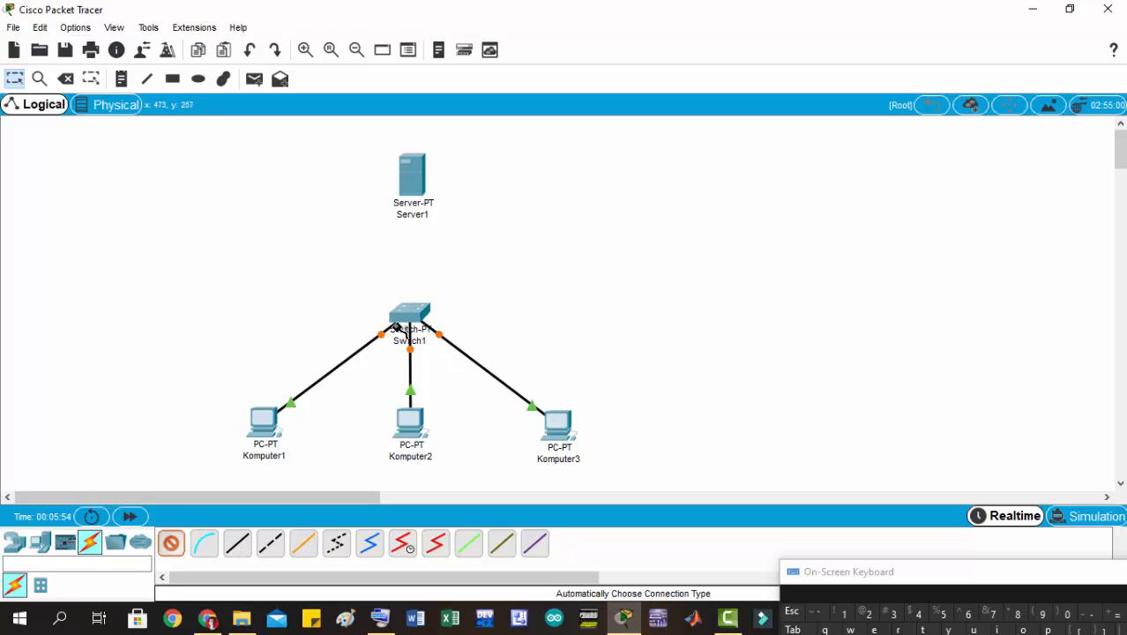
left_click(407, 315)
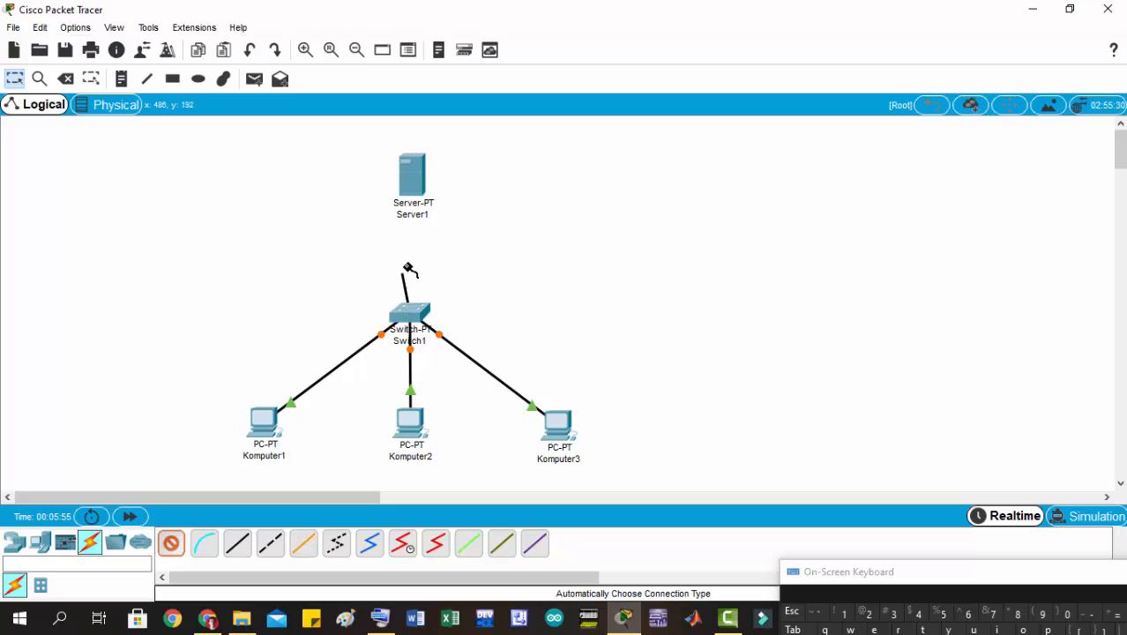
left_click(411, 174)
Move the three PCs up and closer together in an even row beneath the switch.
left_click_drag(274, 427, 310, 394)
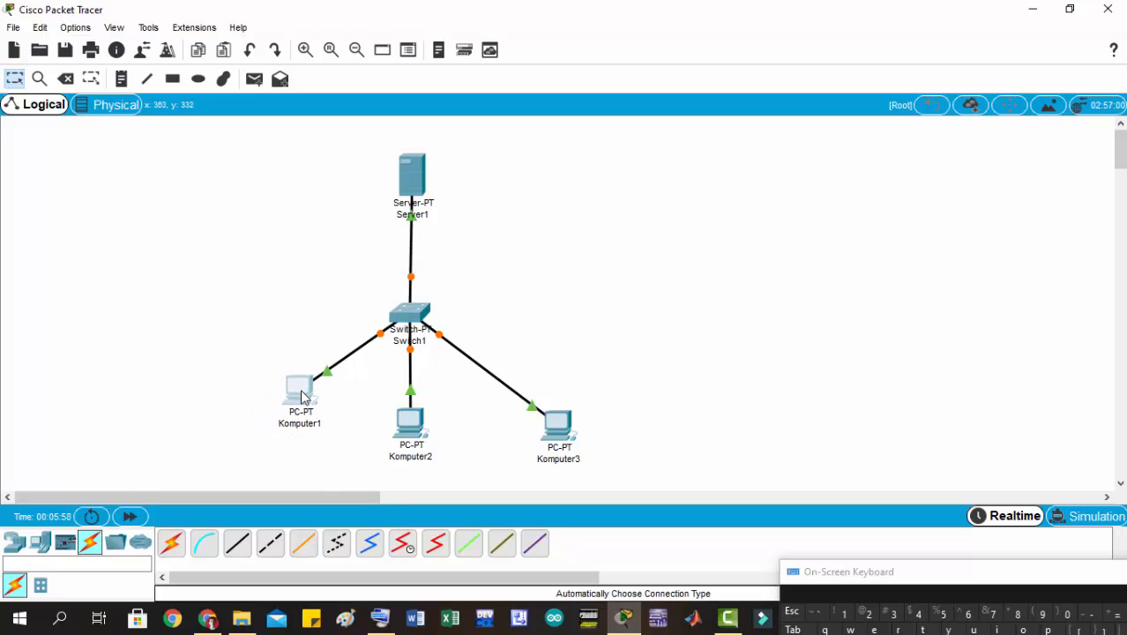
left_click_drag(408, 428, 411, 397)
left_click_drag(553, 421, 517, 390)
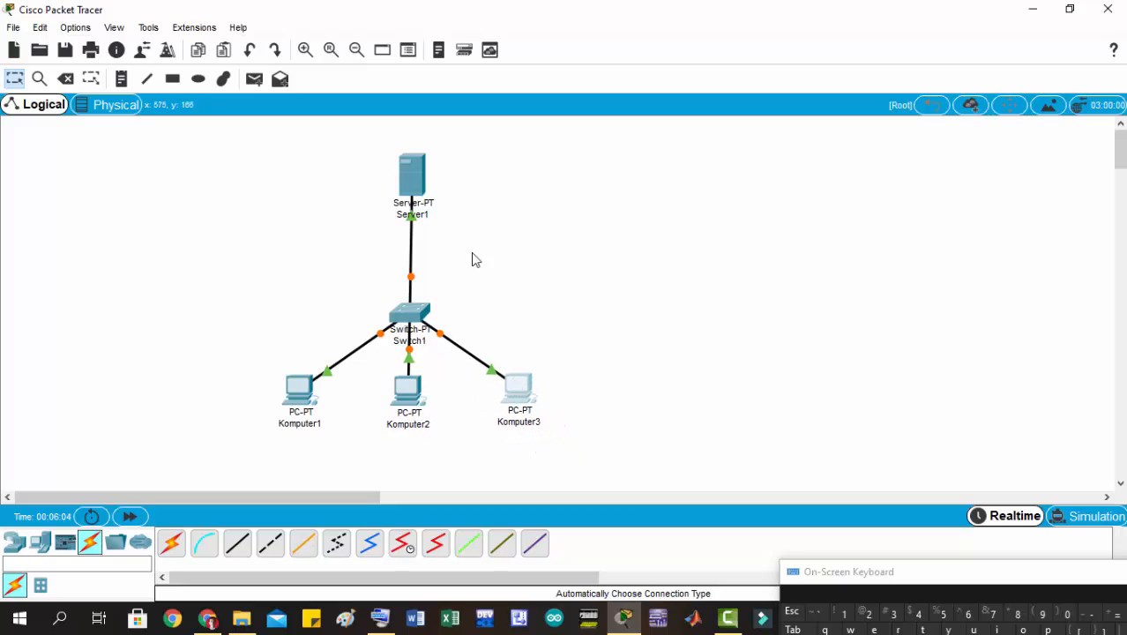
Assign Server1 the static IP address 192.168.1.2 in its IP configuration.
mouse_move(428, 205)
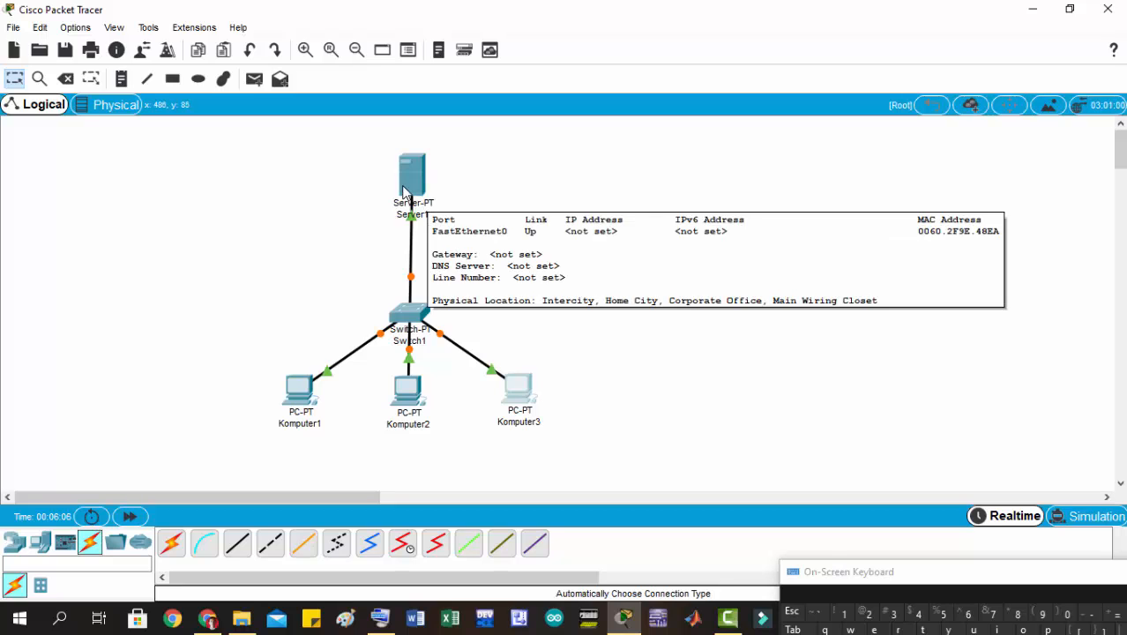
left_click(408, 188)
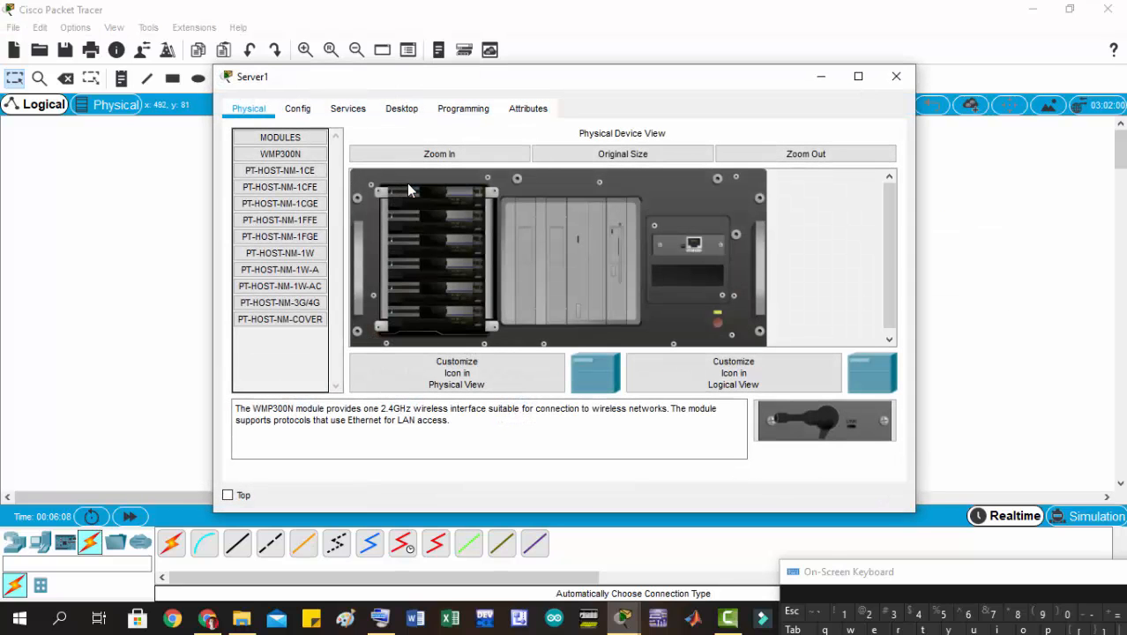
left_click(401, 108)
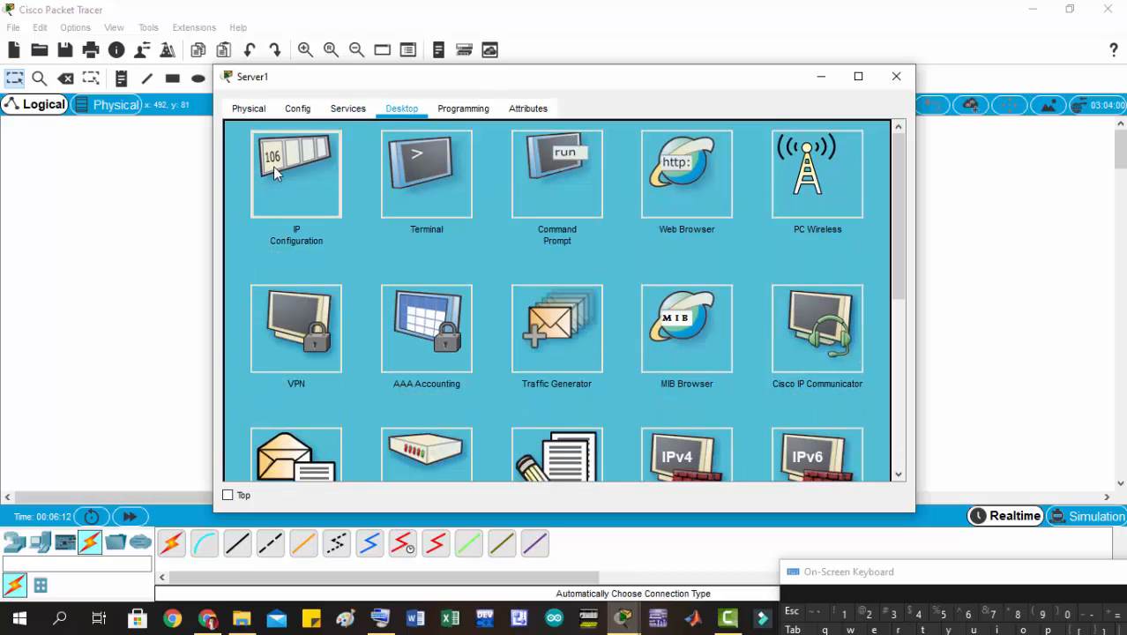
left_click(273, 166)
left_click(508, 156)
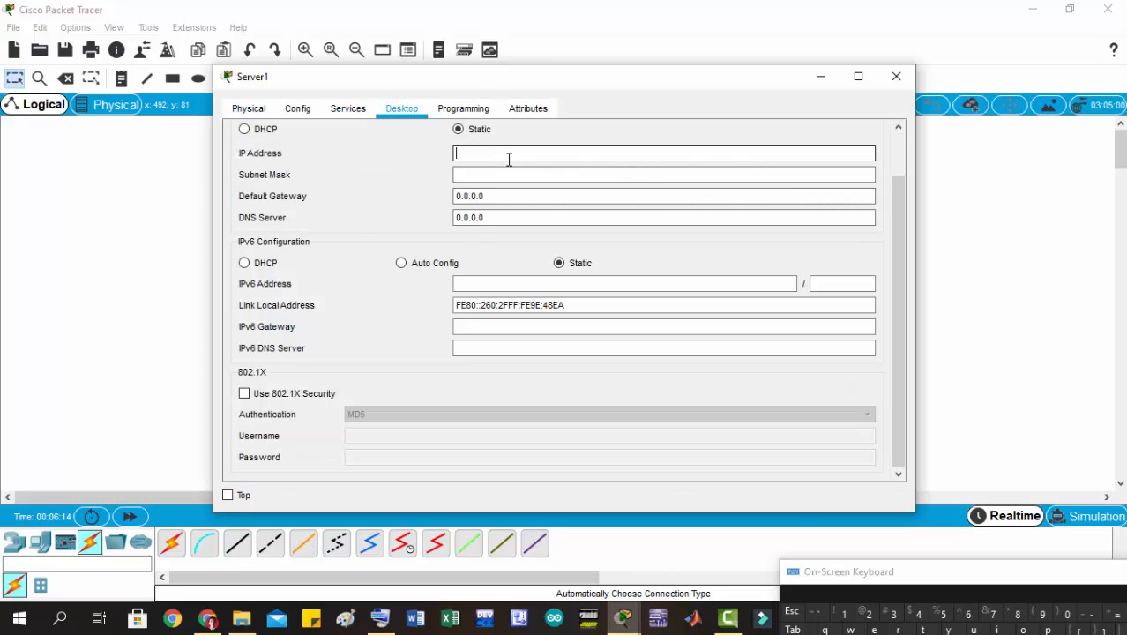
left_click(844, 613)
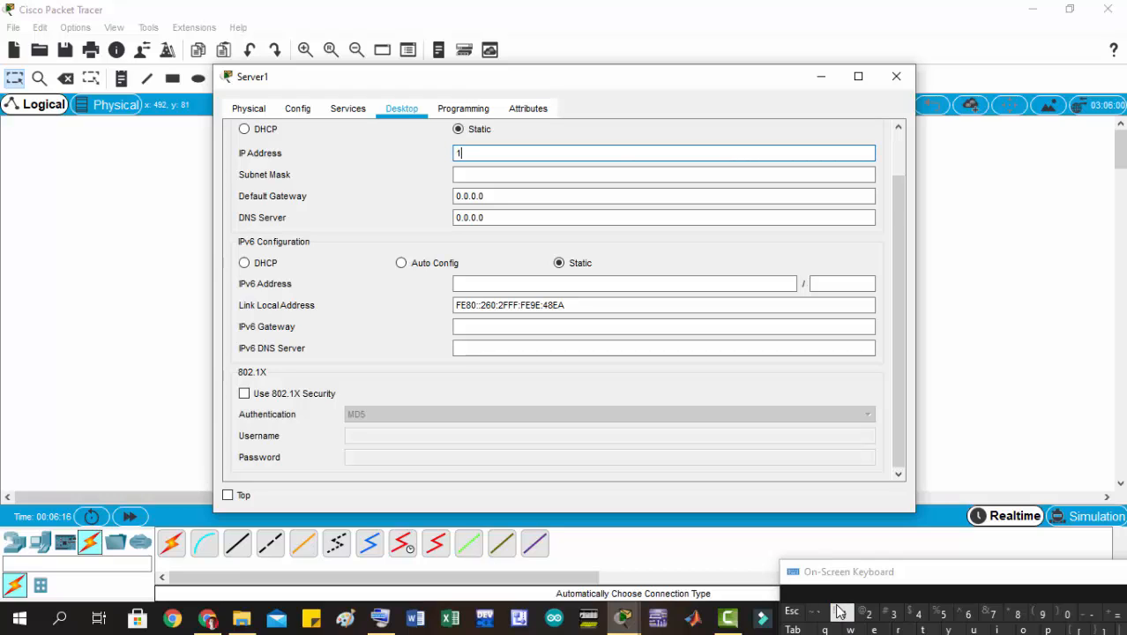
left_click(1042, 614)
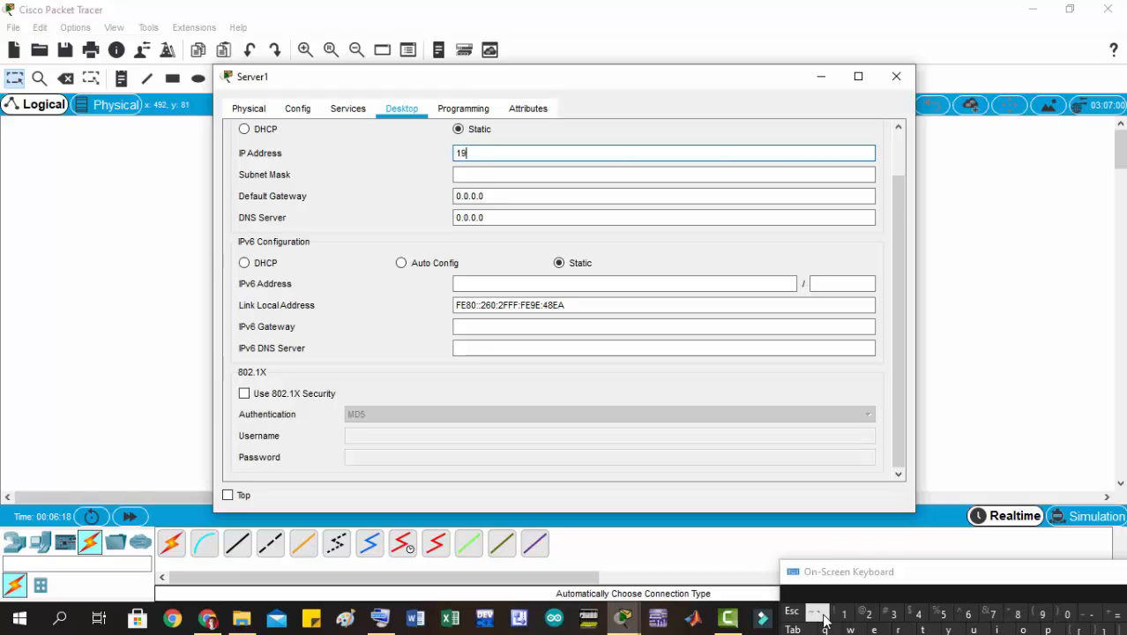
left_click(867, 615)
key("period")
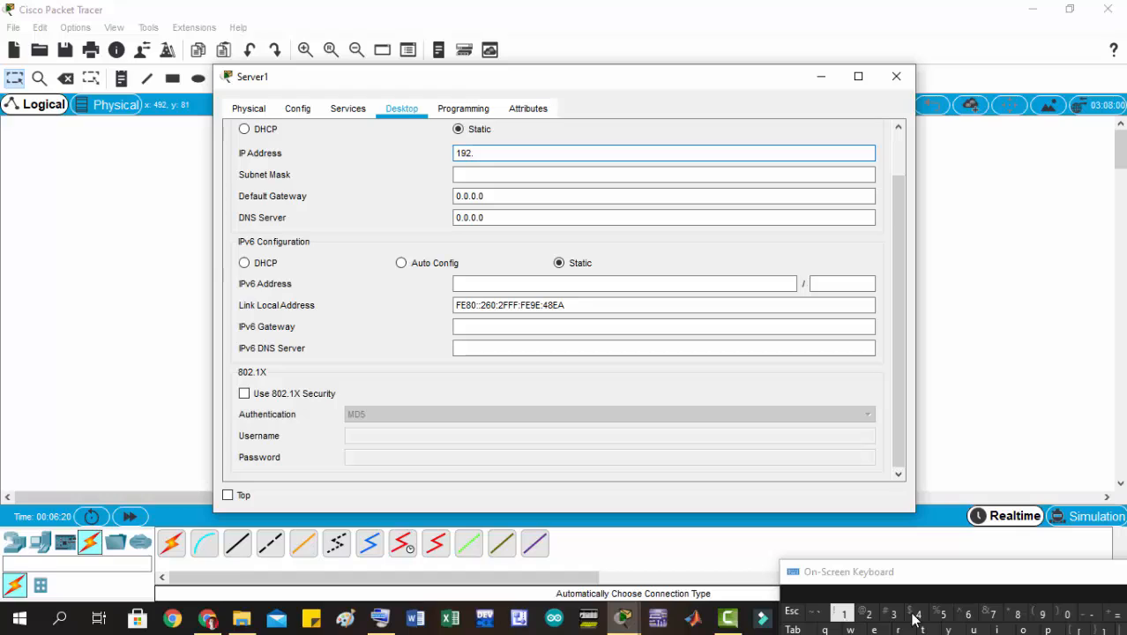
left_click(844, 613)
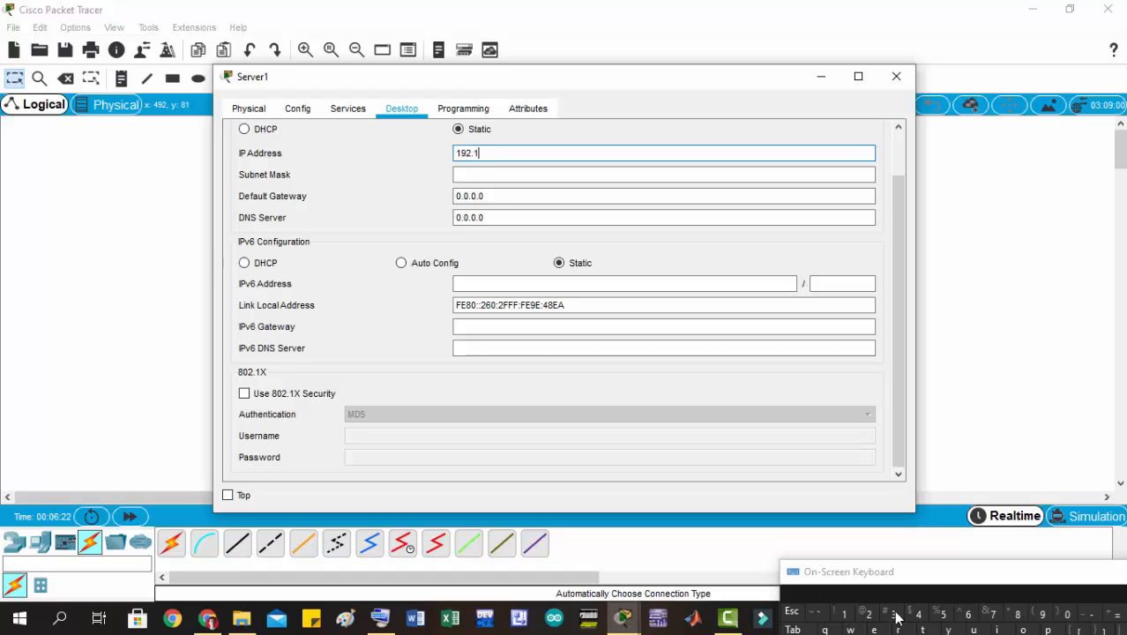
left_click(966, 617)
type("8")
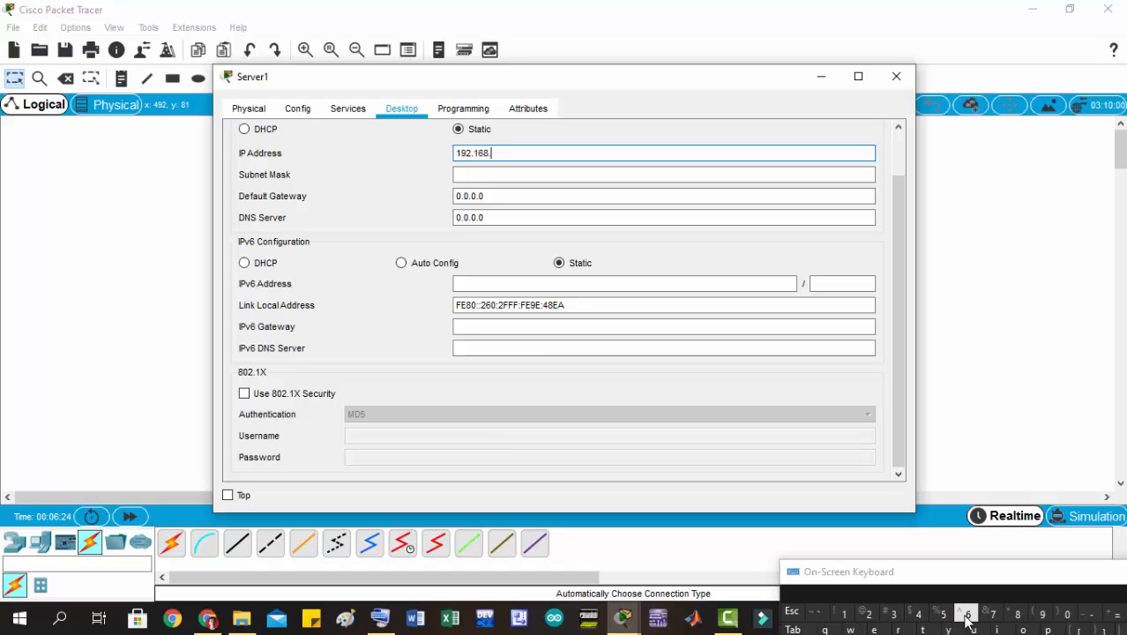
type(".")
left_click(842, 614)
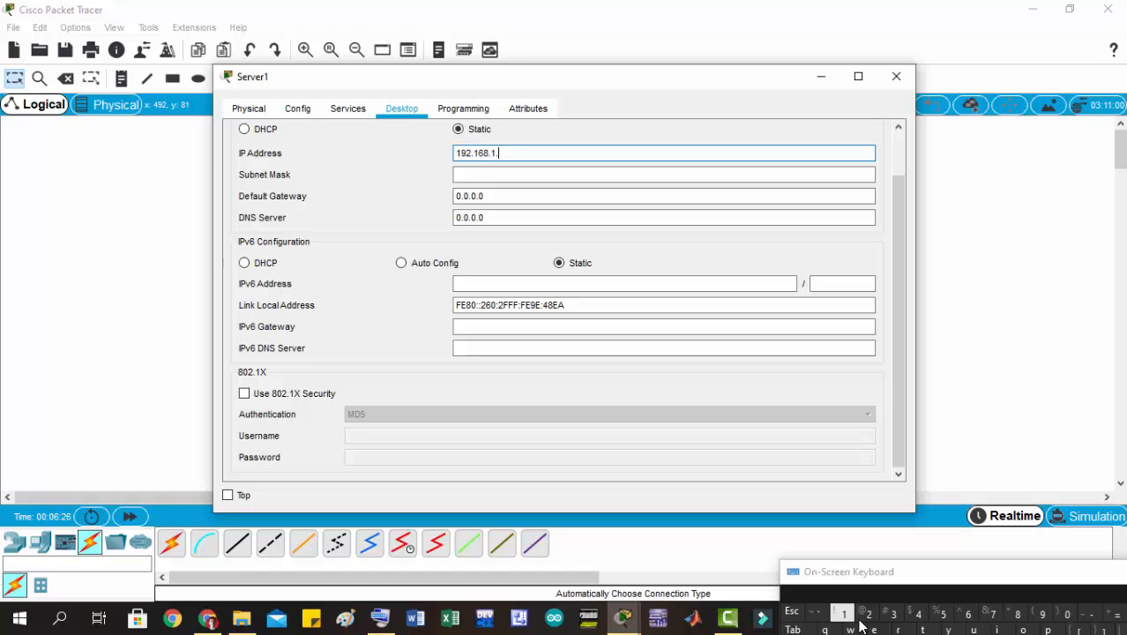
type(".")
left_click(869, 614)
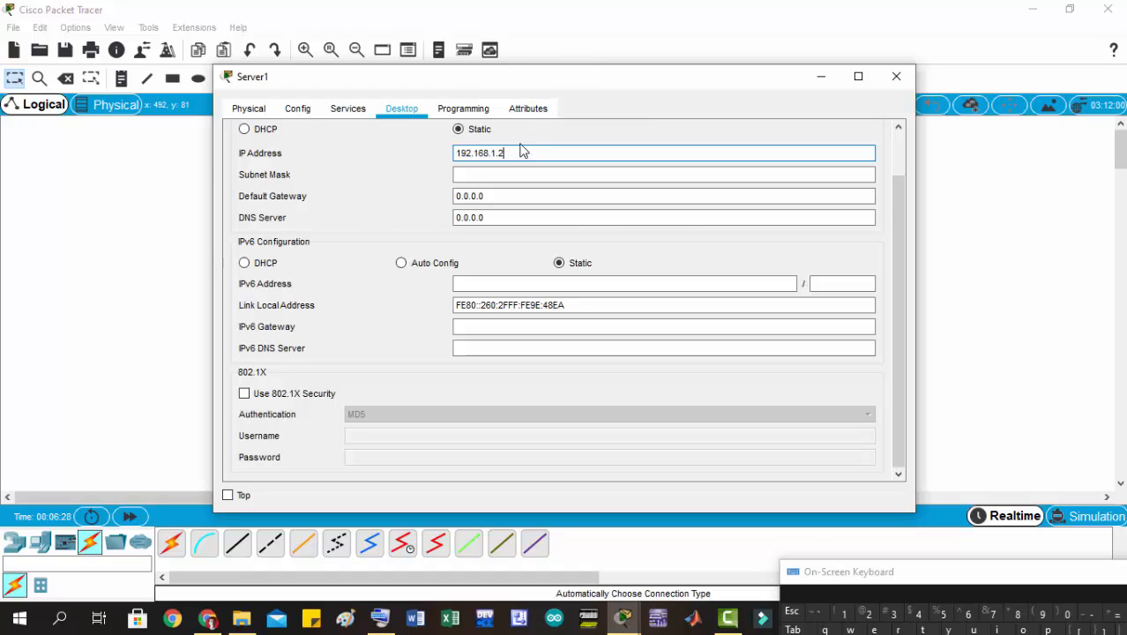
Fill in Server1's subnet mask 255.255.255.0 and copy its IP address 192.168.1.2 into the default gateway.
left_click_drag(520, 152, 458, 154)
key("ctrl+c")
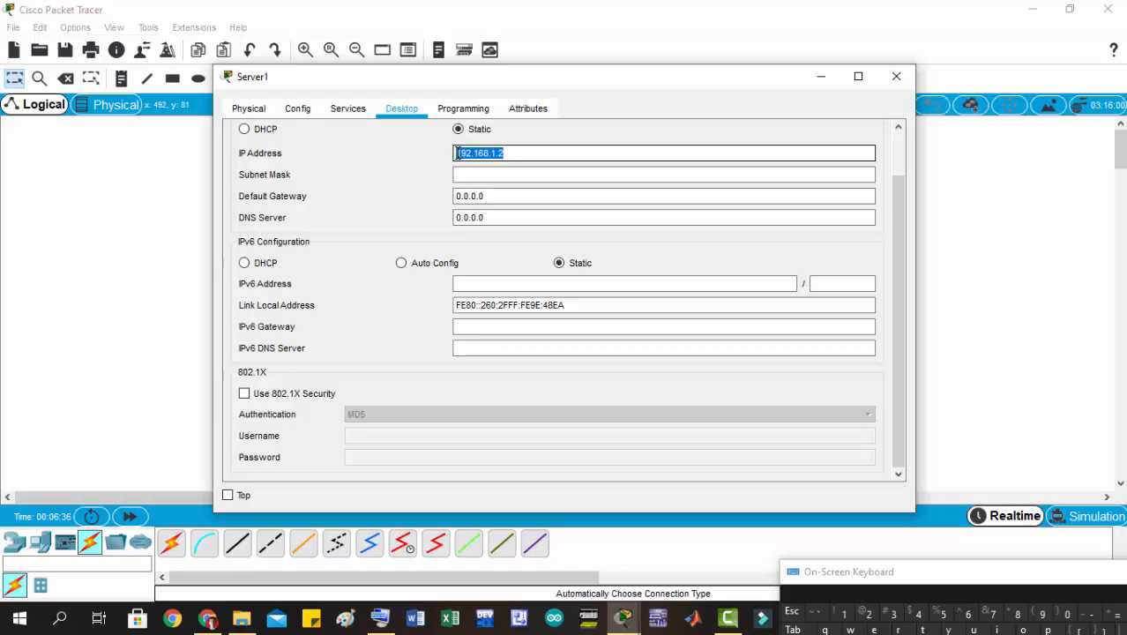
left_click(471, 174)
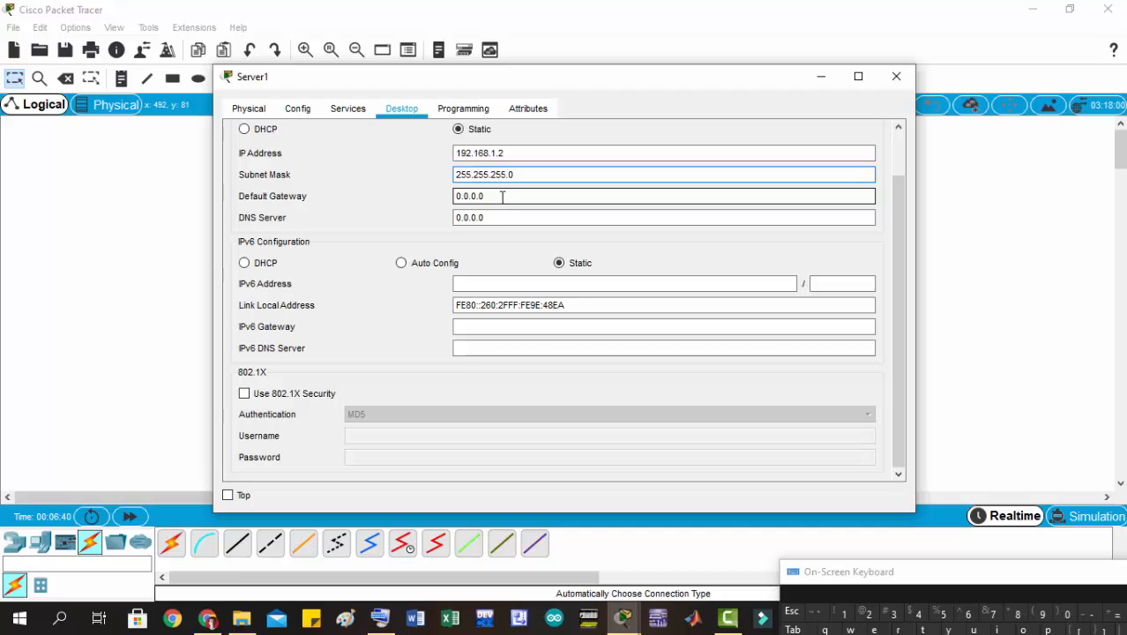
left_click(502, 195)
left_click_drag(483, 196, 448, 198)
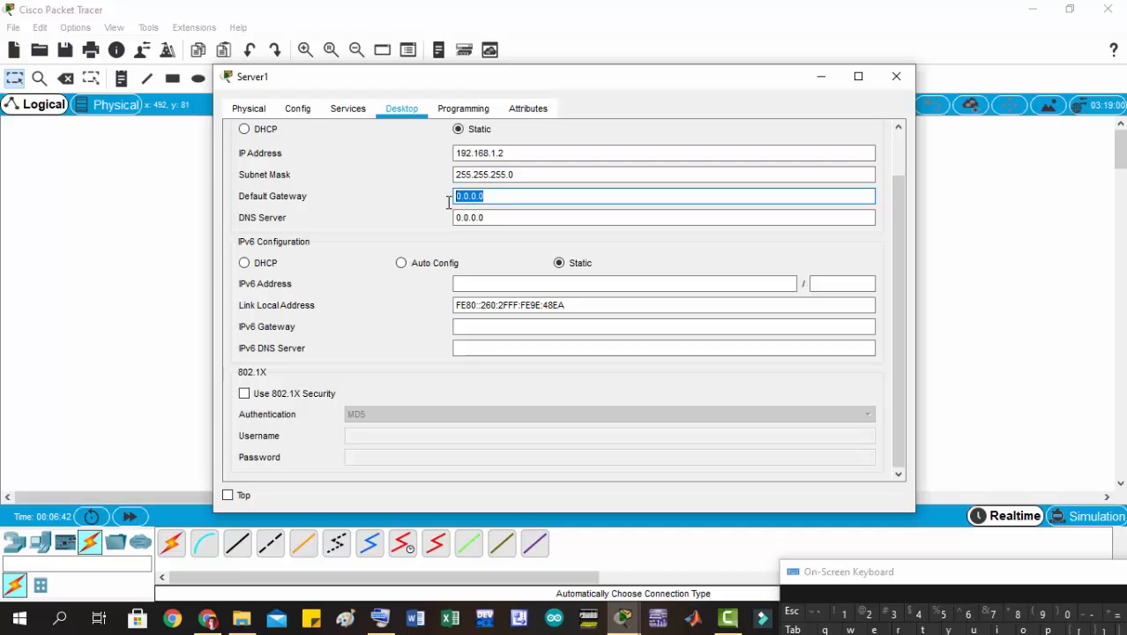
key("ctrl+v")
Set the default gateway of Server1's DHCP address pool to 192.168.1.1.
left_click(351, 111)
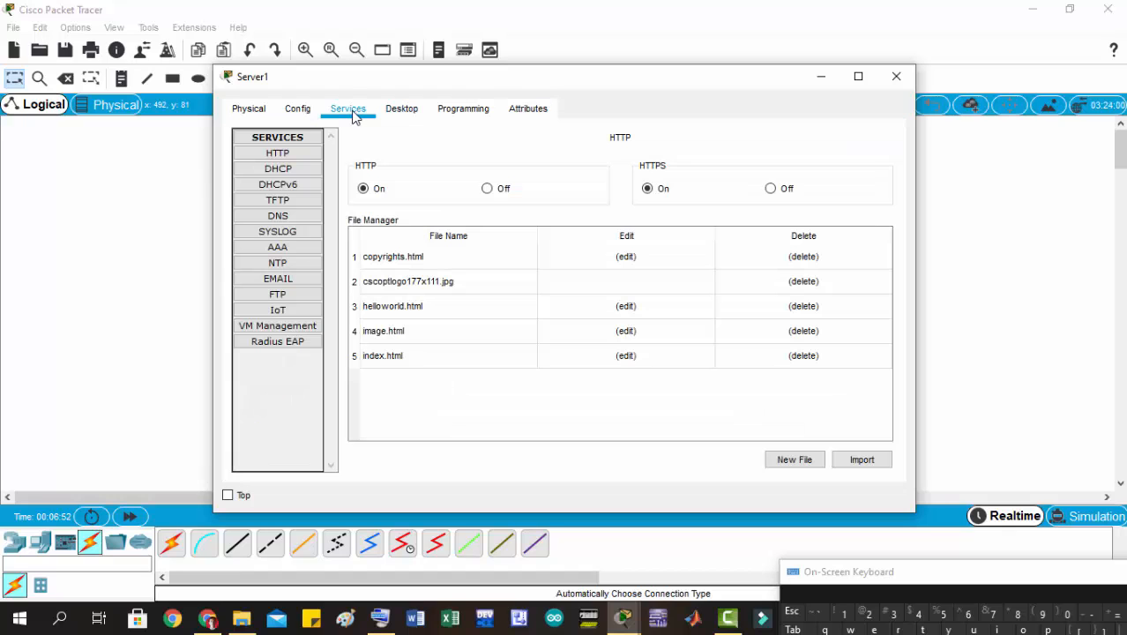
left_click(292, 171)
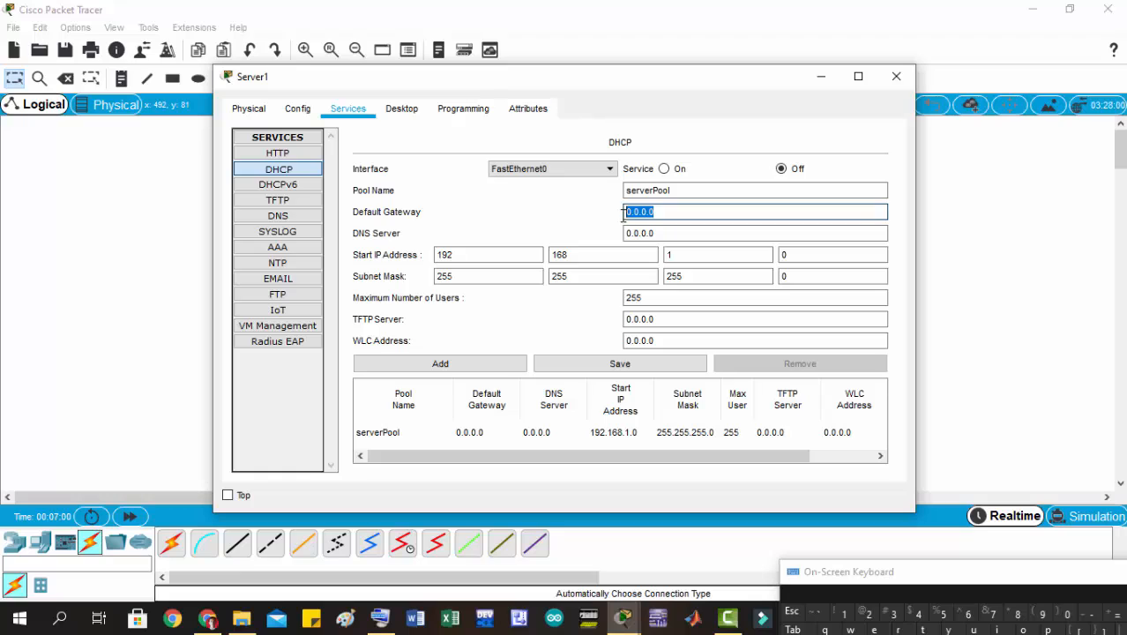
type("192.168.1.2")
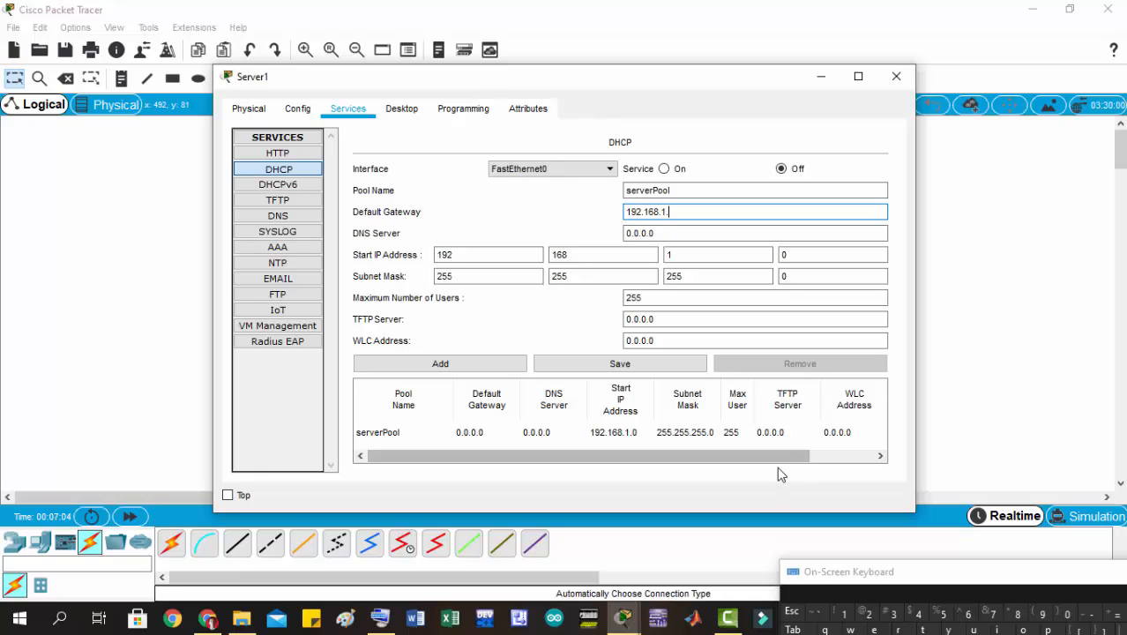
left_click(846, 617)
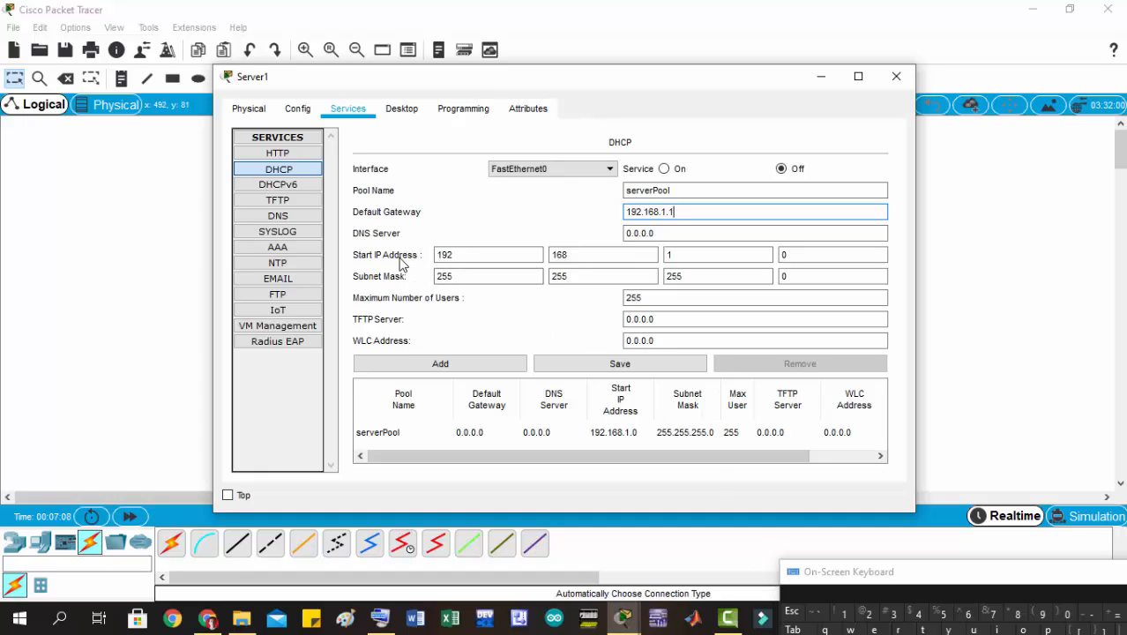
Start the DHCP pool at 192.168.1.3, save it with the DHCP service turned on, and close the server's settings.
left_click(804, 255)
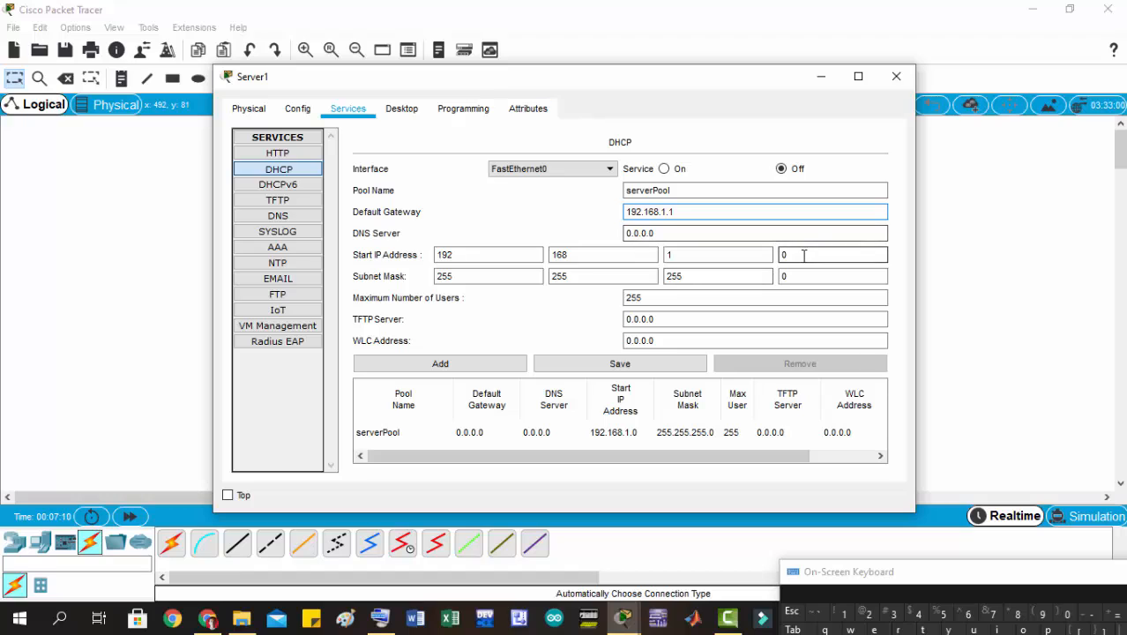
key("BackSpace")
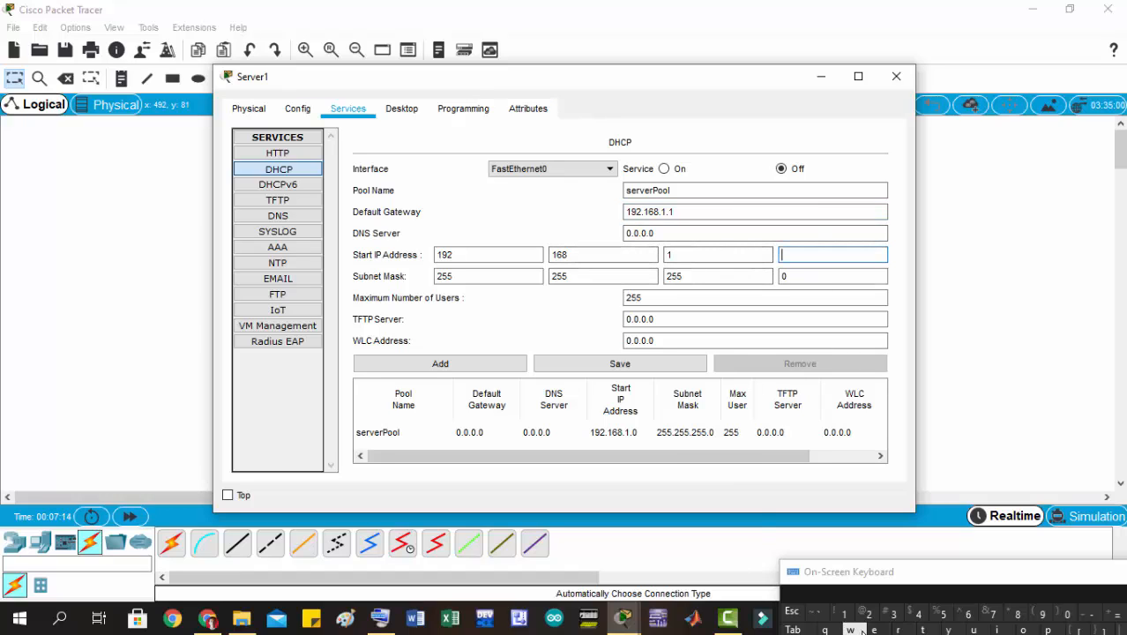
left_click(892, 613)
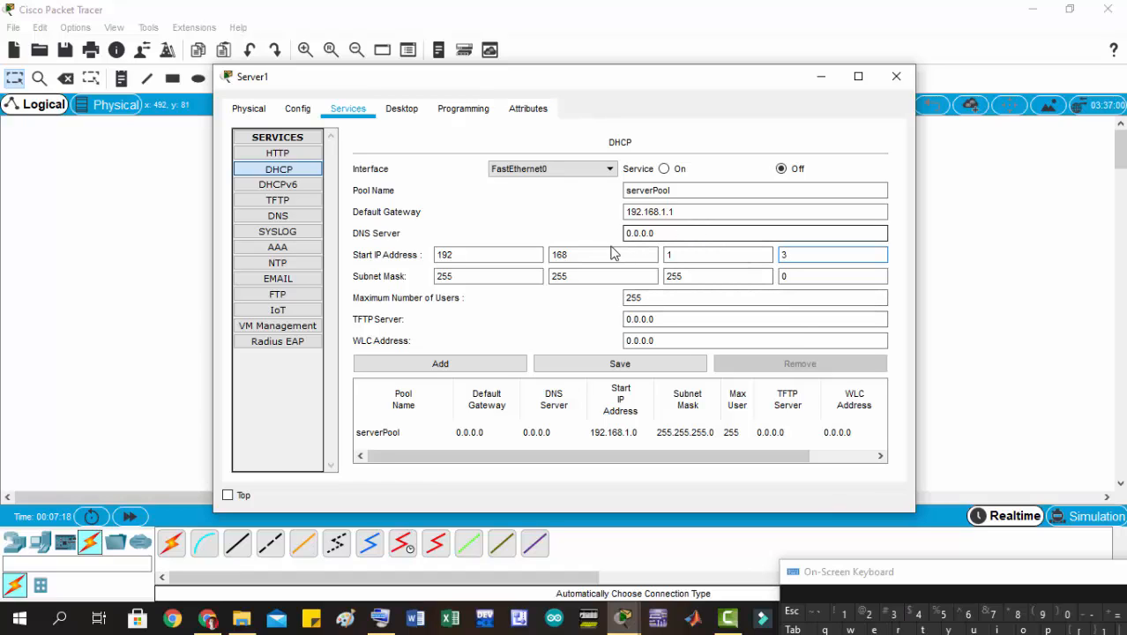
left_click(620, 364)
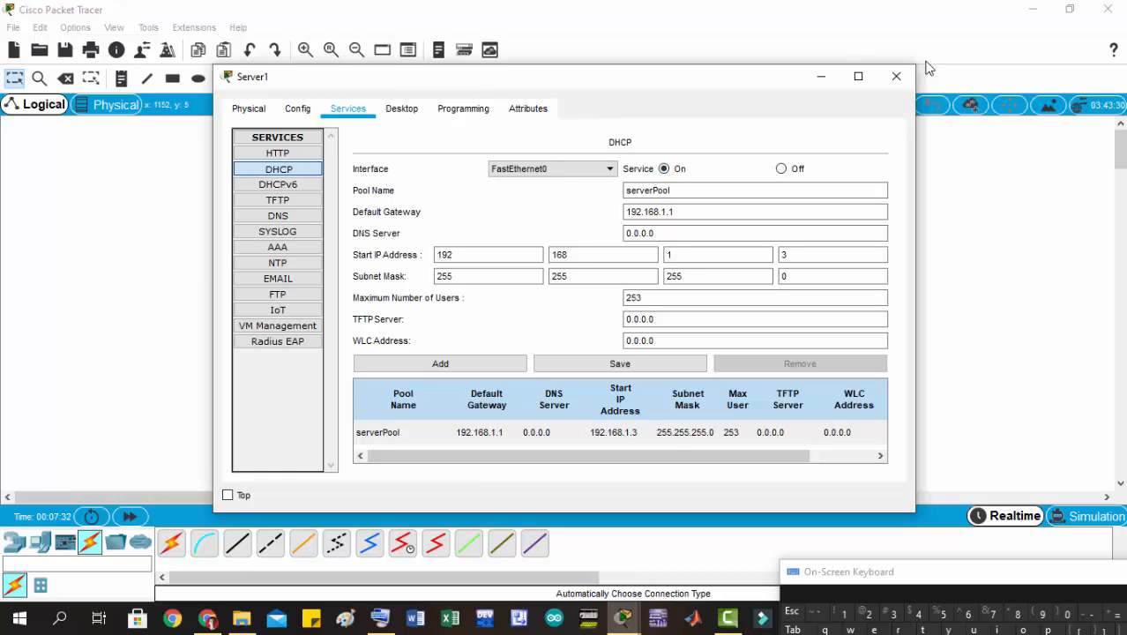
left_click(892, 78)
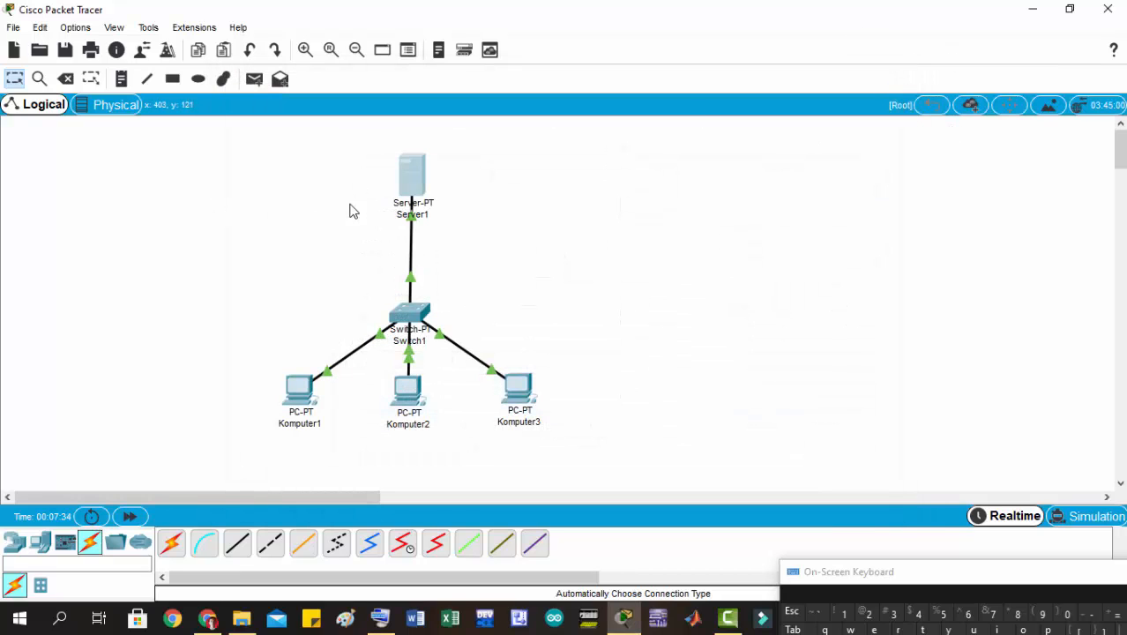
Switch Komputer1's IPv4 configuration to DHCP and close its settings.
mouse_move(403, 186)
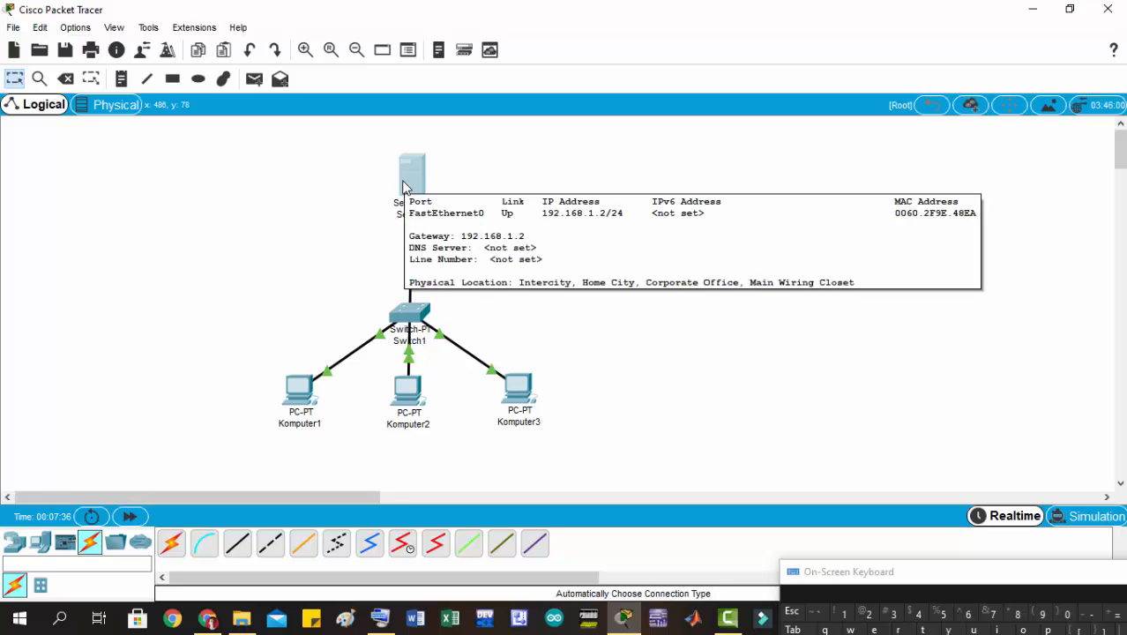
mouse_move(301, 397)
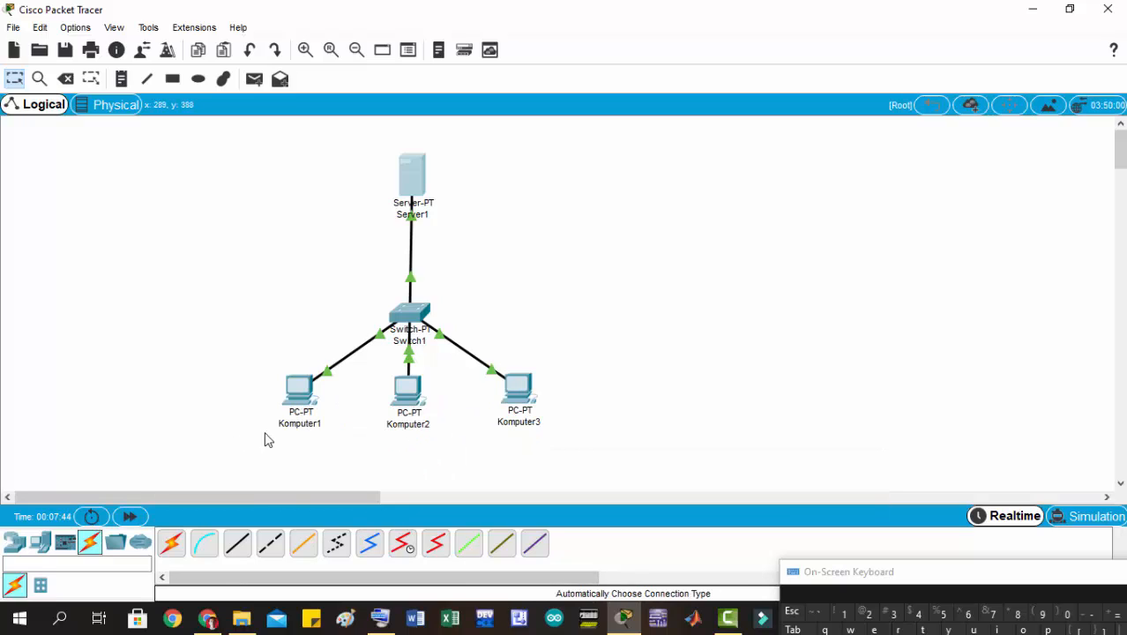
left_click(292, 398)
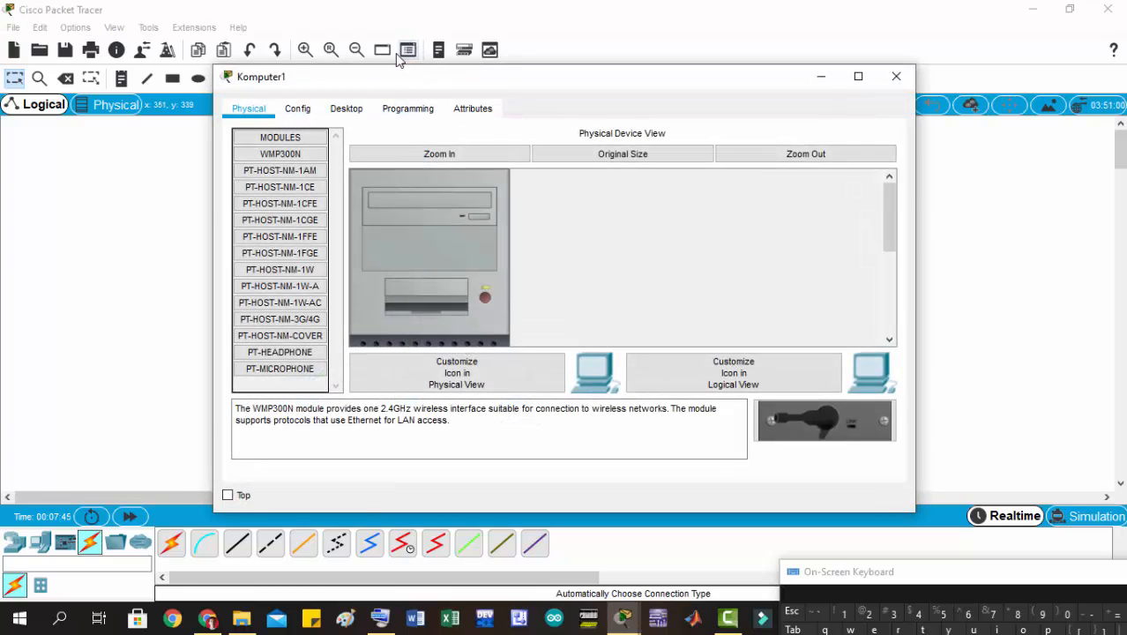
left_click(355, 104)
left_click(291, 173)
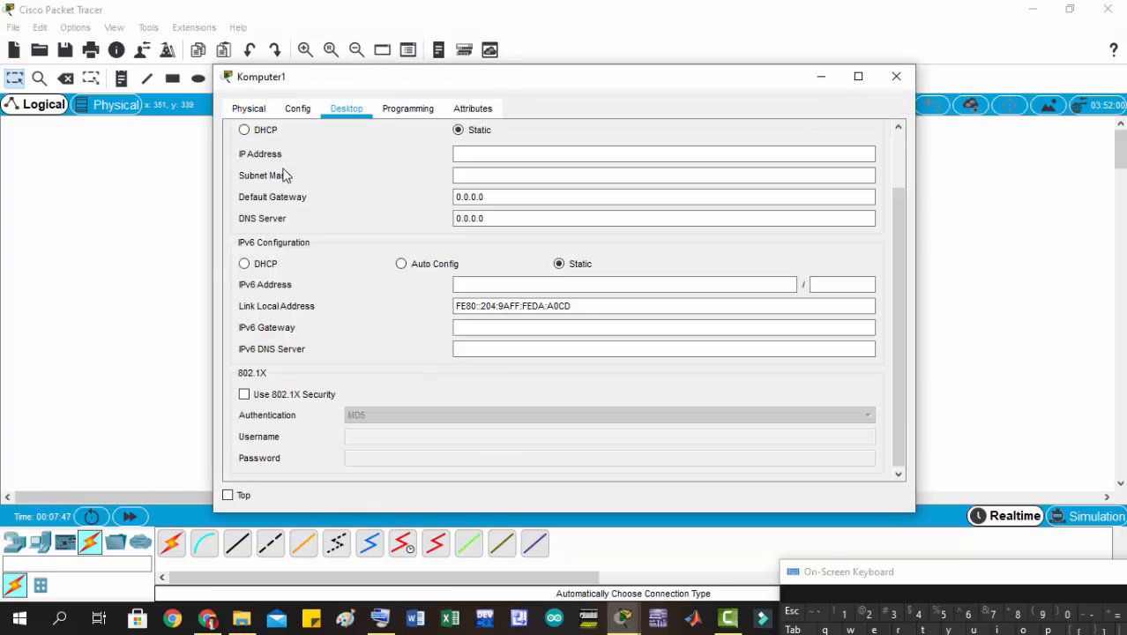
left_click(244, 131)
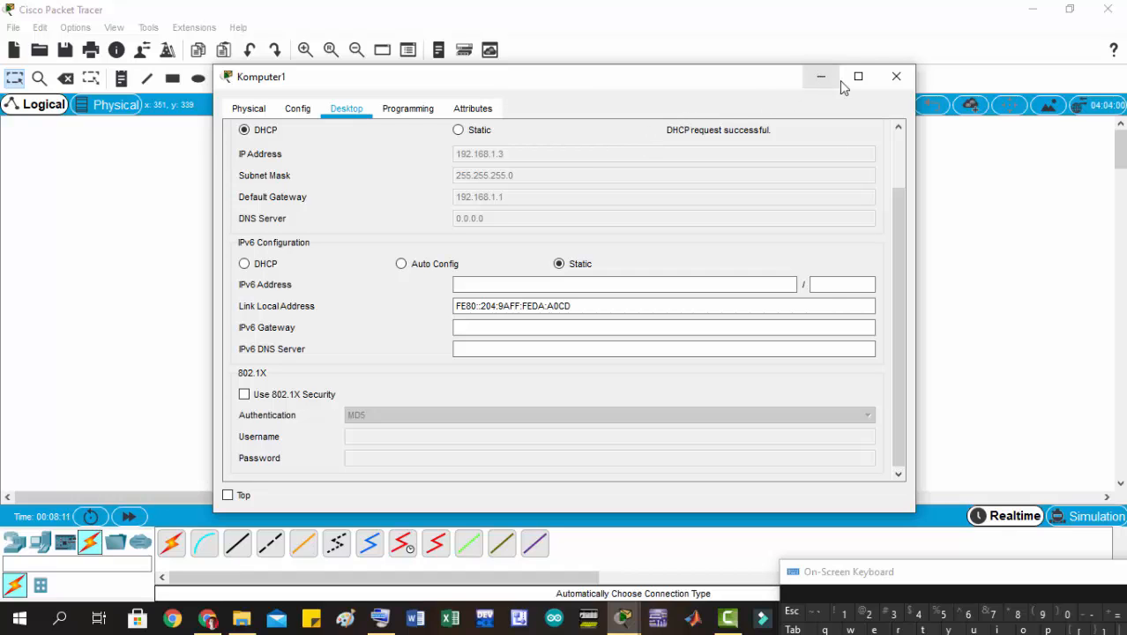
left_click(891, 77)
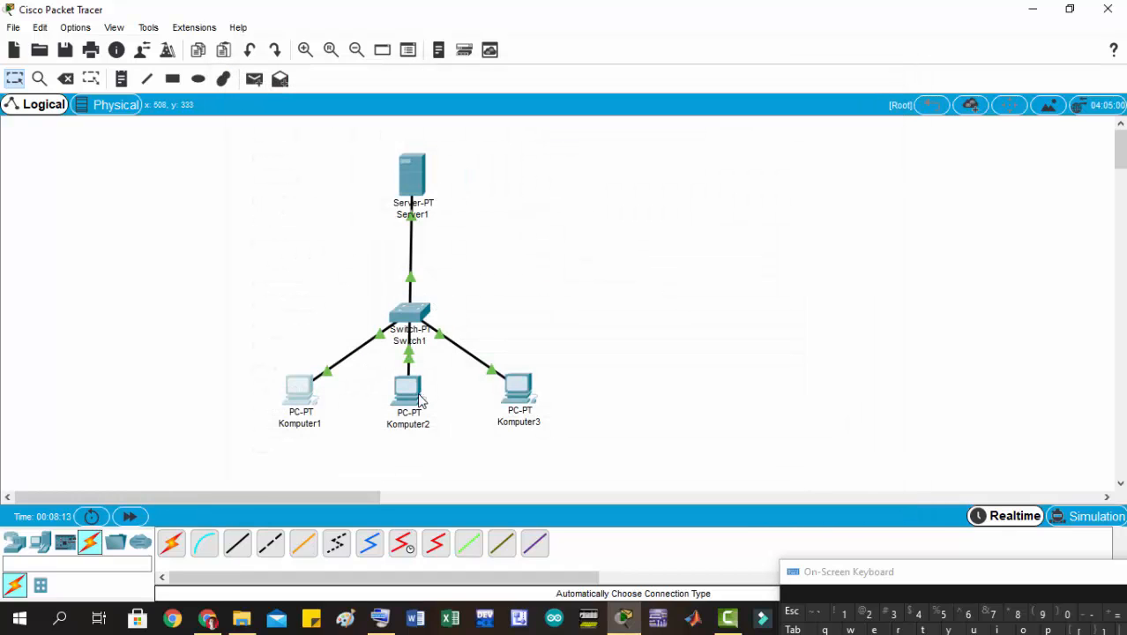
Switch Komputer2's IPv4 configuration to DHCP and close its settings.
mouse_move(412, 423)
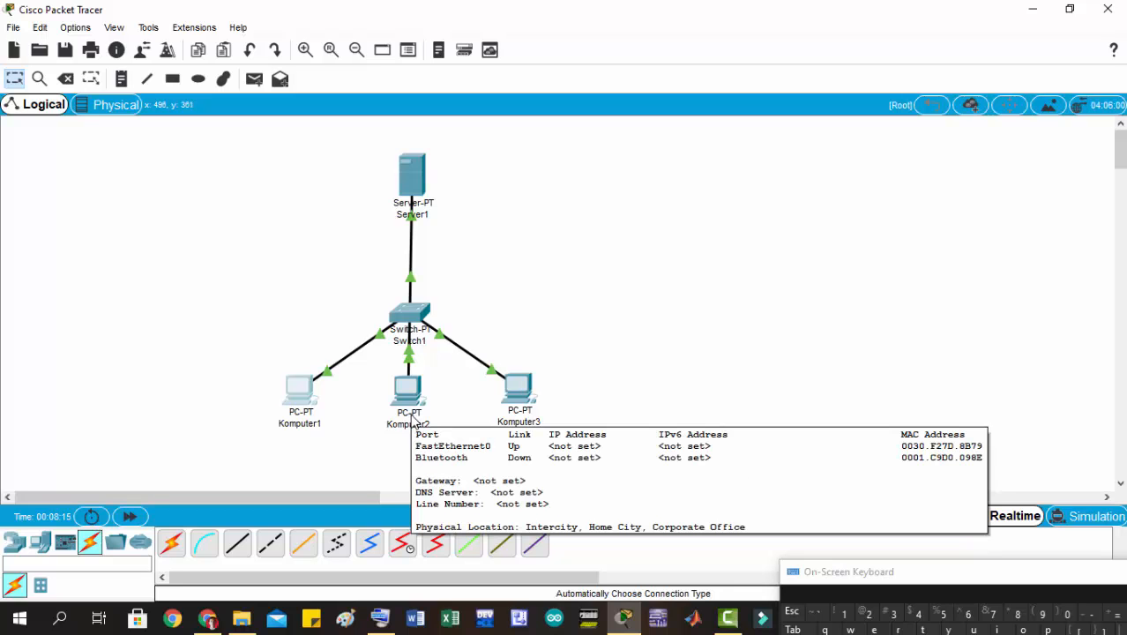
left_click(411, 393)
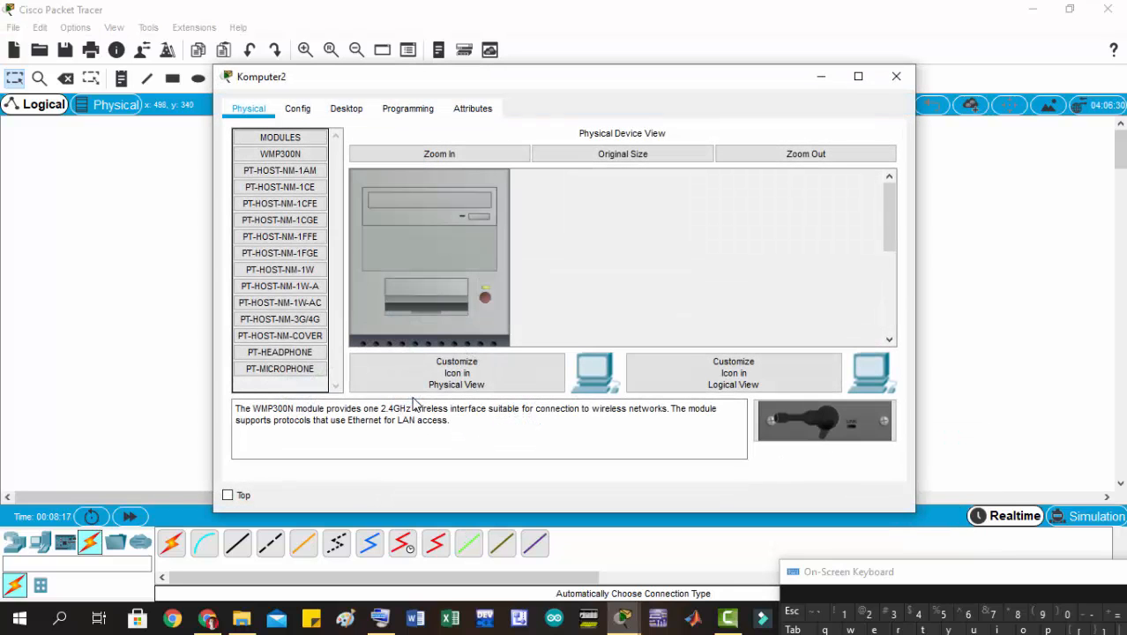
left_click(352, 108)
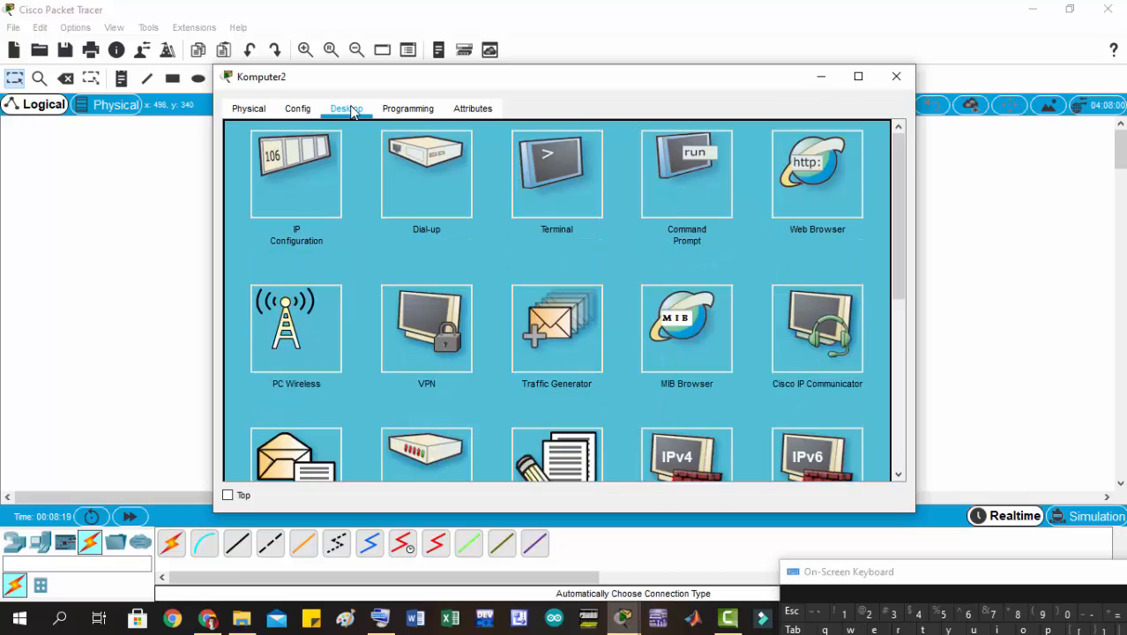
left_click(327, 156)
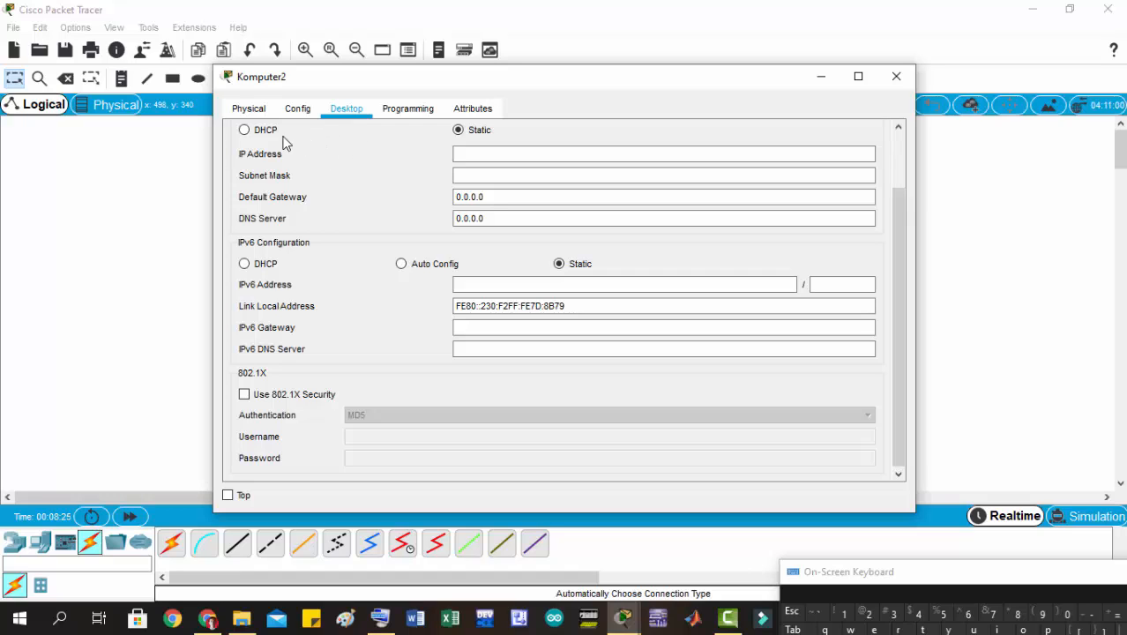
left_click(250, 131)
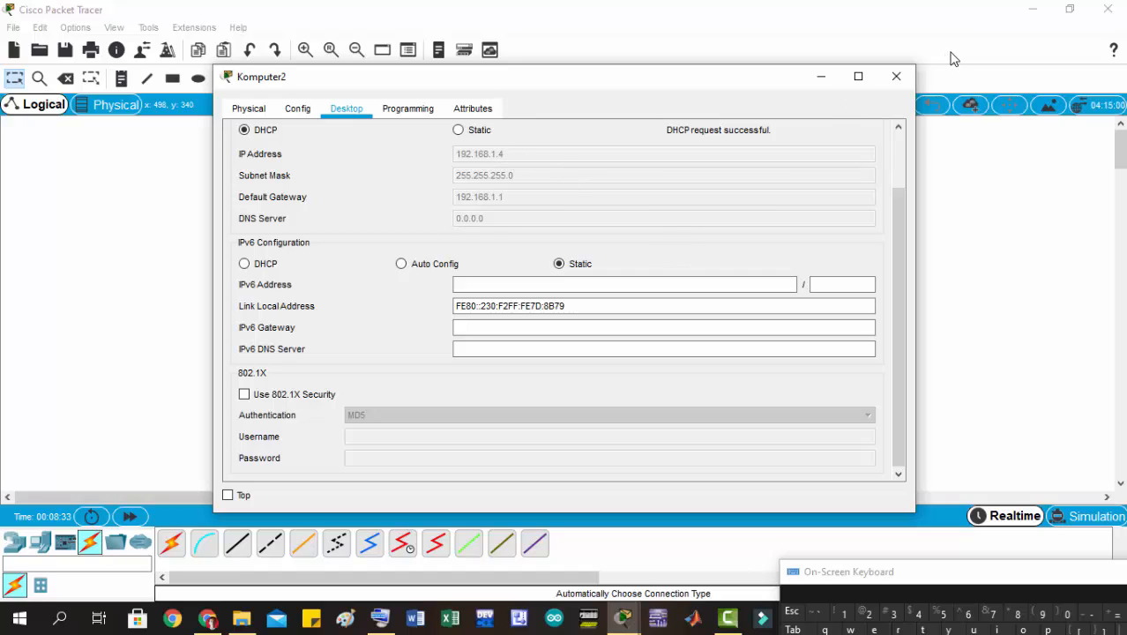
left_click(900, 79)
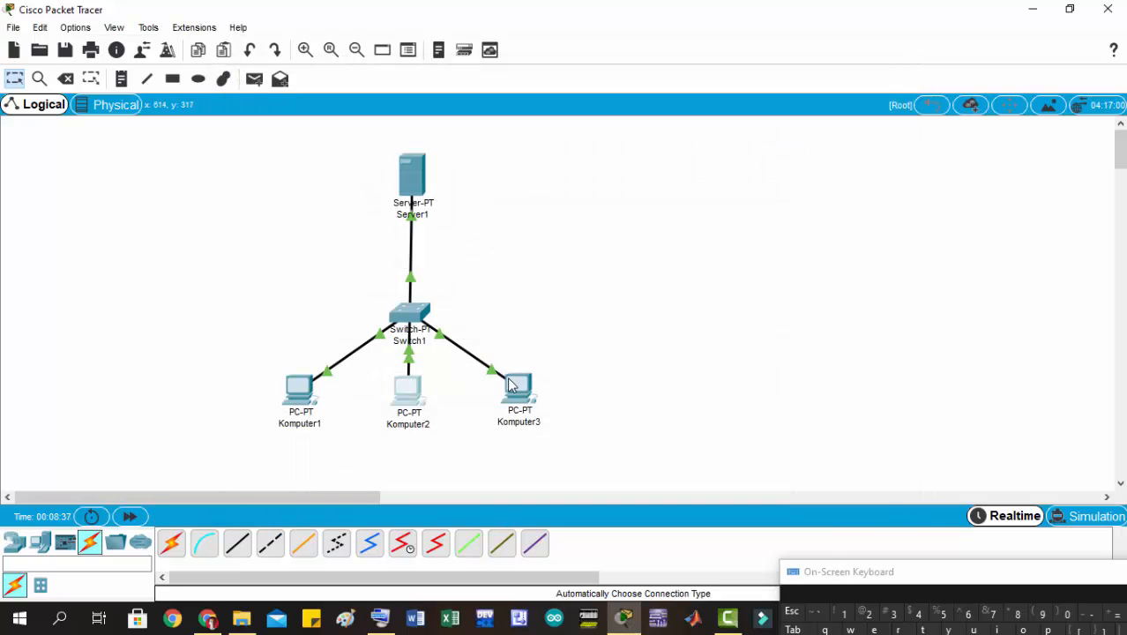
Switch Komputer3's IPv4 configuration to DHCP and close its settings.
left_click(511, 386)
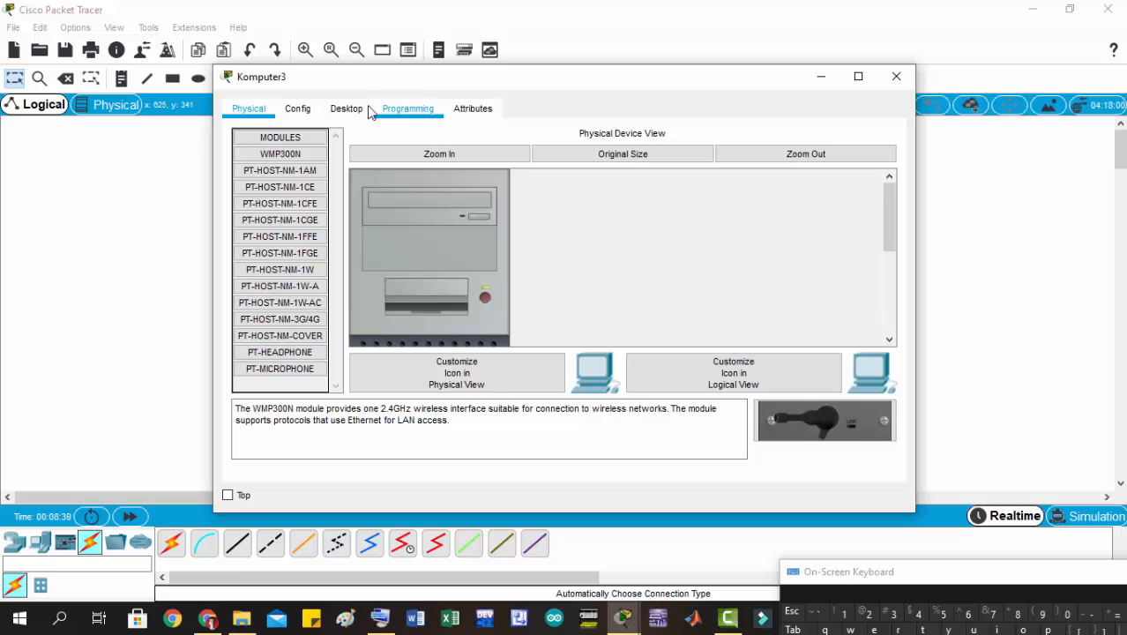
left_click(356, 113)
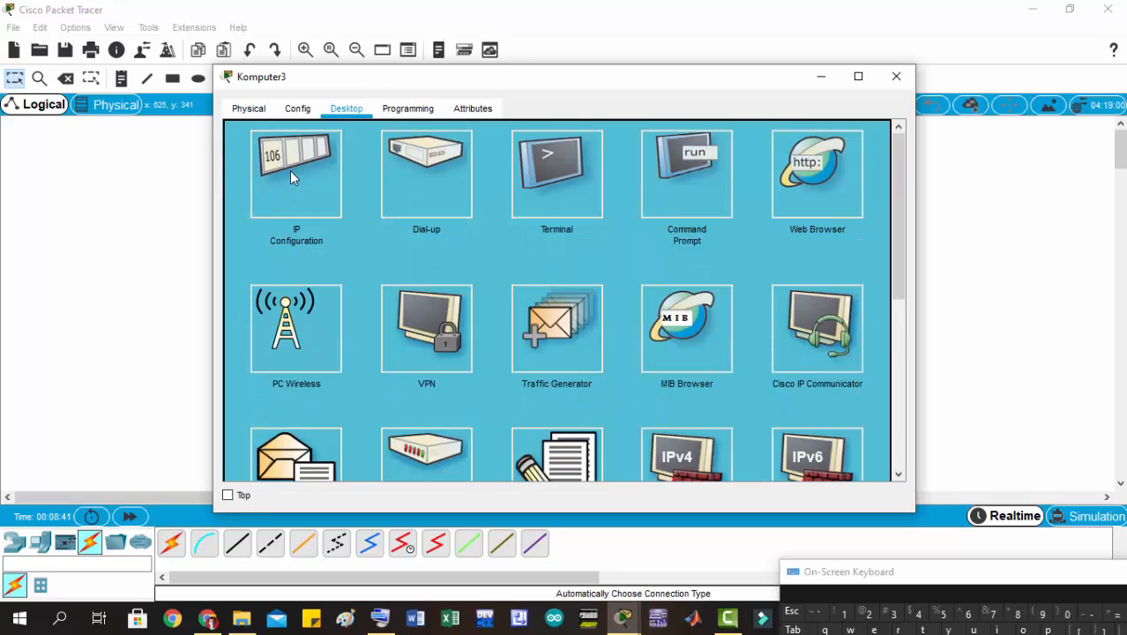
left_click(289, 170)
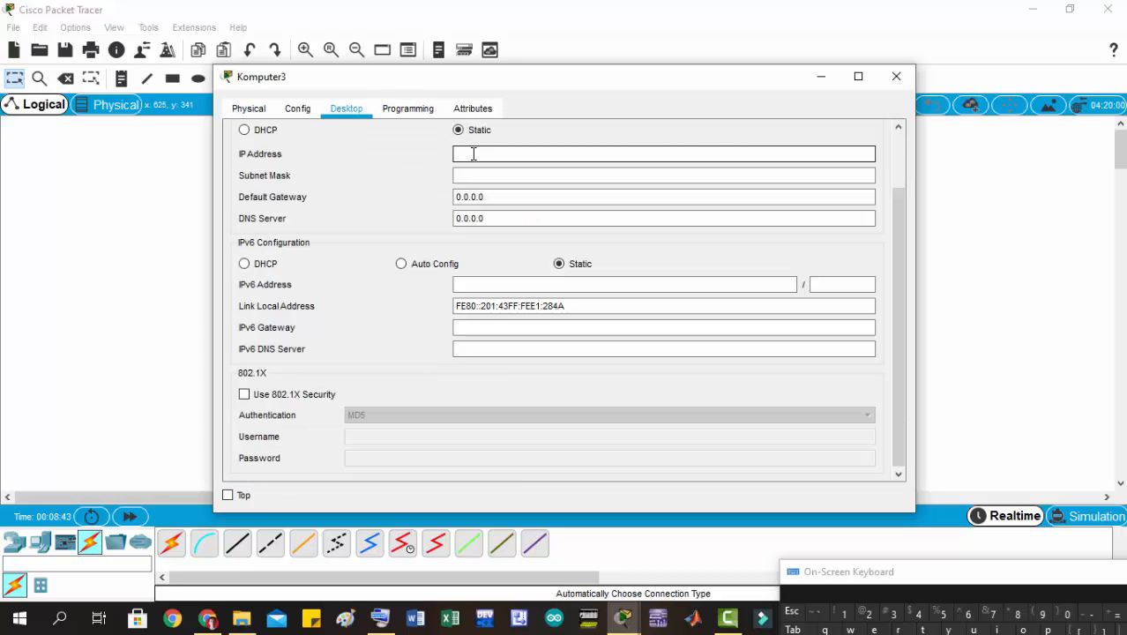
left_click(245, 131)
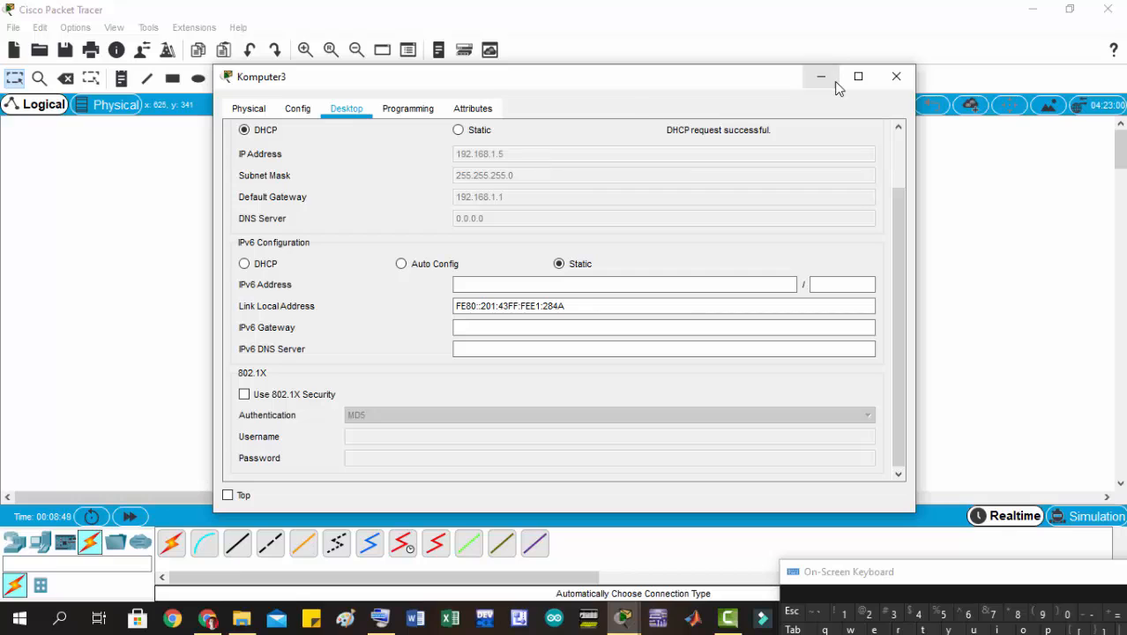
left_click(894, 79)
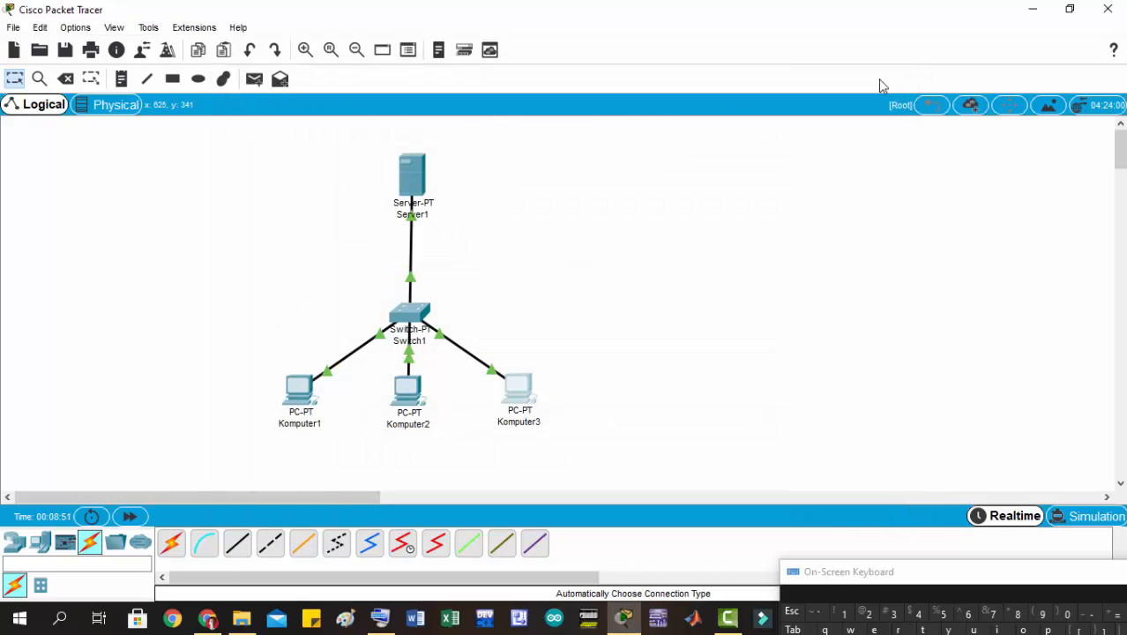
Reopen Komputer3's IP configuration, switch IPv4 to Static and back to DHCP, and close its settings.
left_click(523, 388)
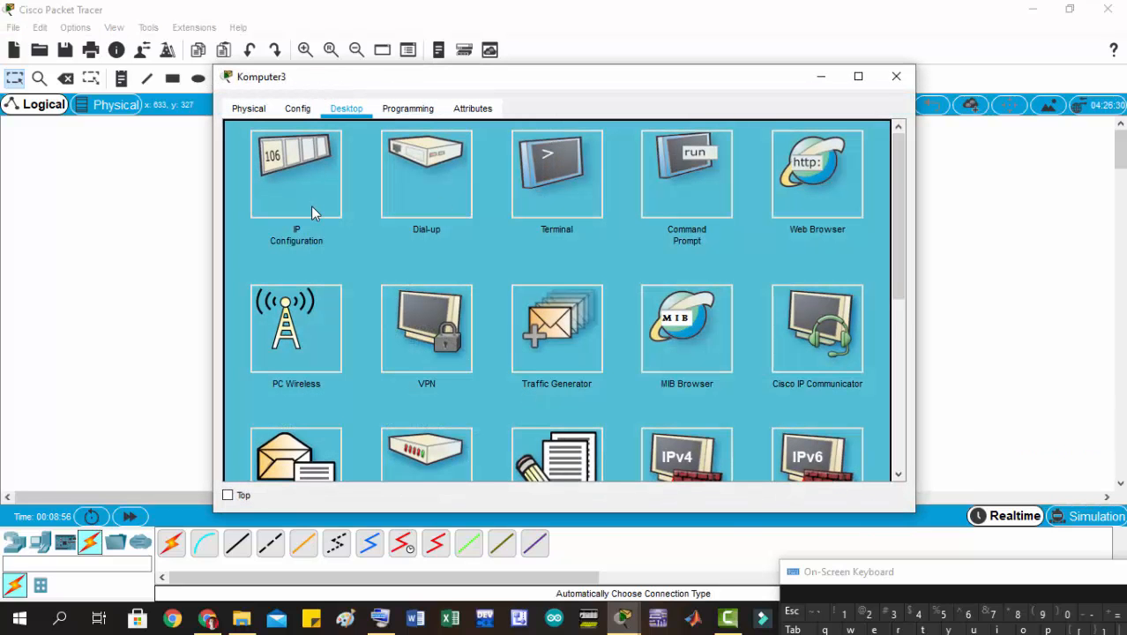
left_click(311, 208)
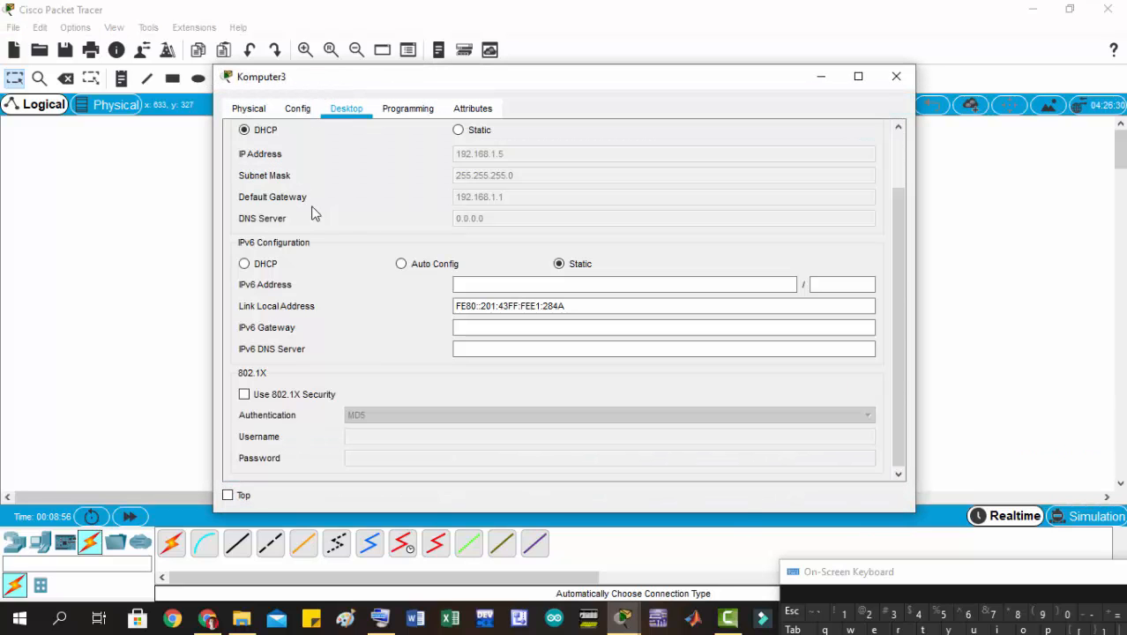
left_click(459, 131)
left_click(474, 153)
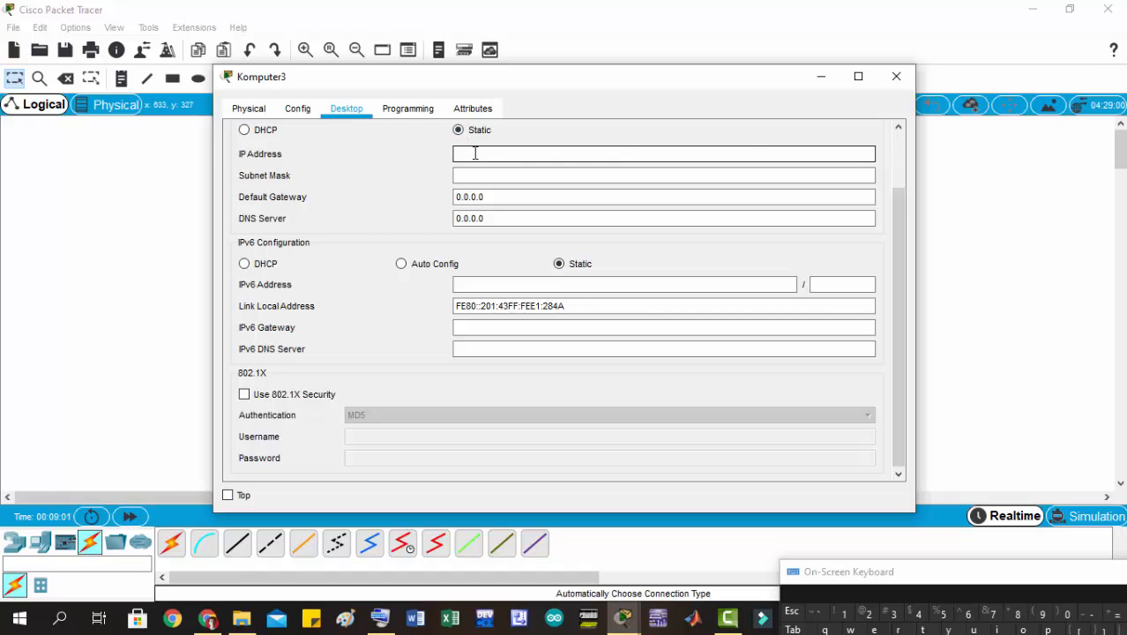
left_click(244, 130)
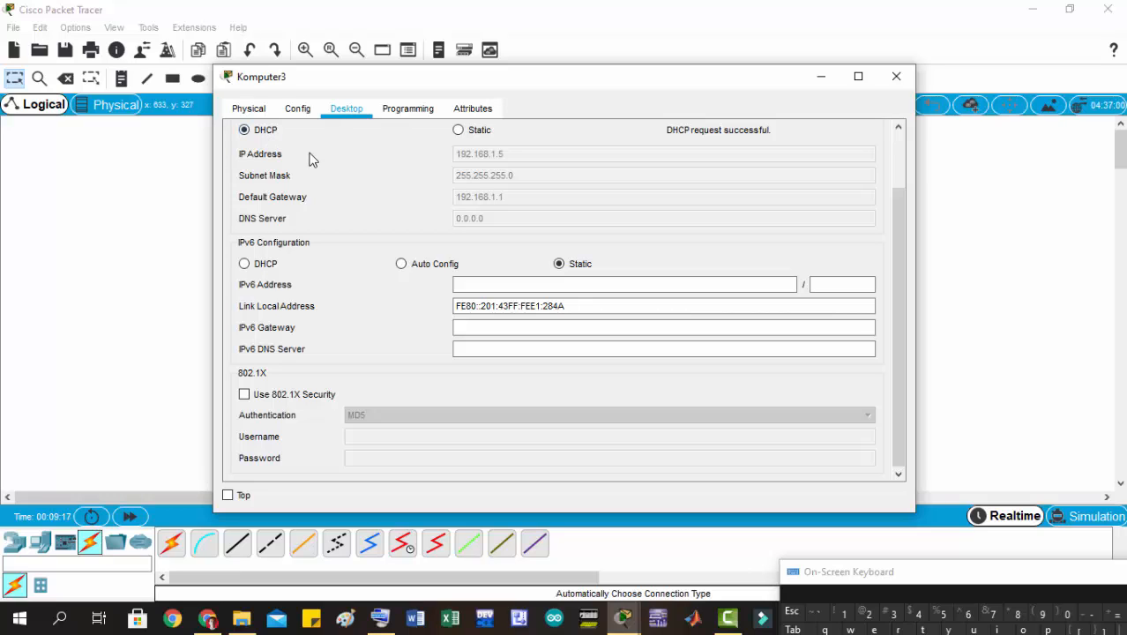
left_click(895, 79)
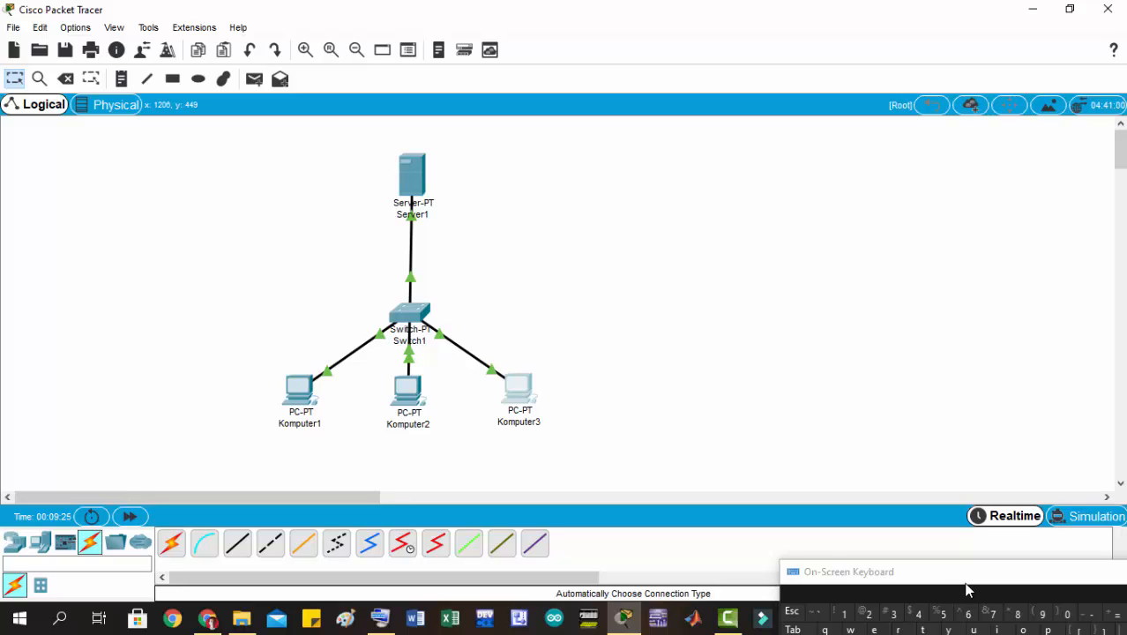
Show the PDU list with the on-screen keyboard moved clear of it, and send a simple PDU from Komputer1 to Server1.
left_click_drag(954, 581, 946, 337)
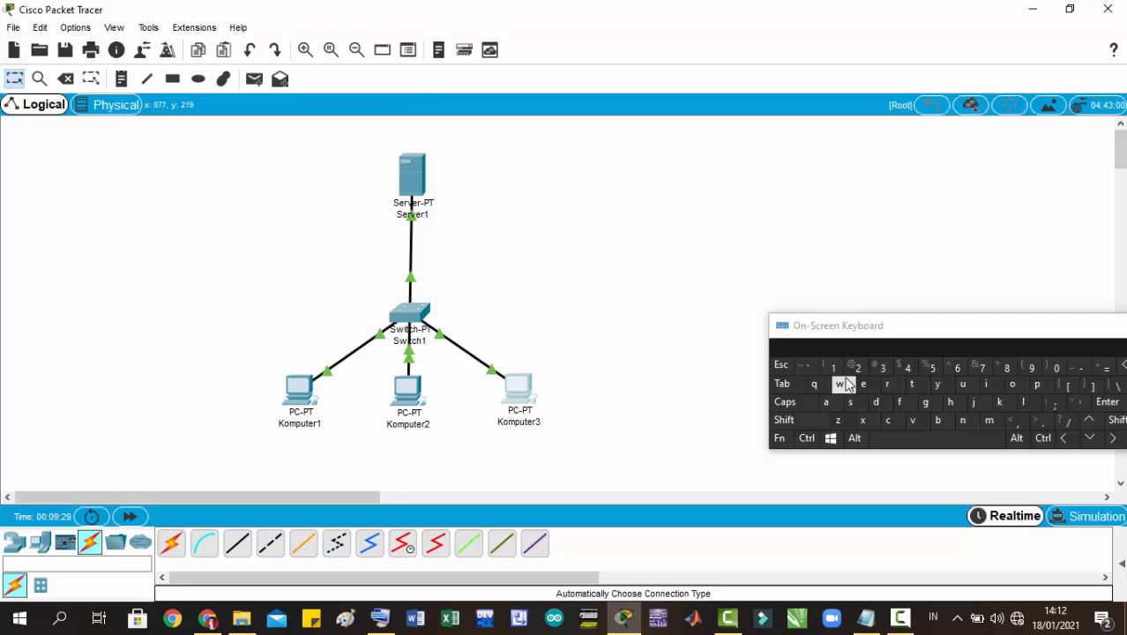
left_click(1121, 563)
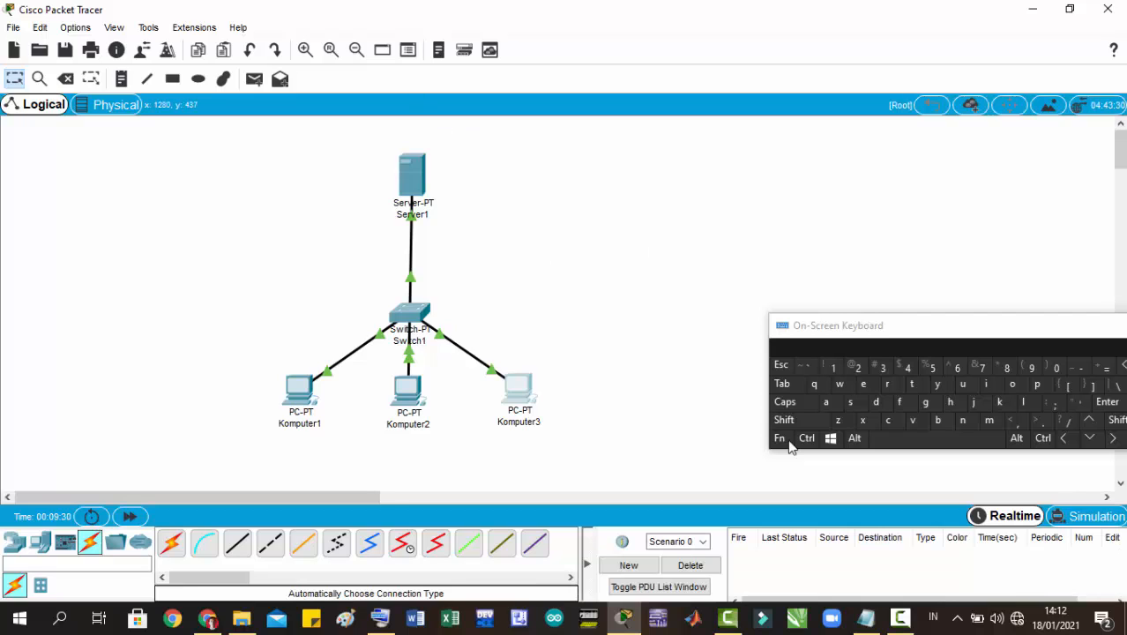
left_click(253, 79)
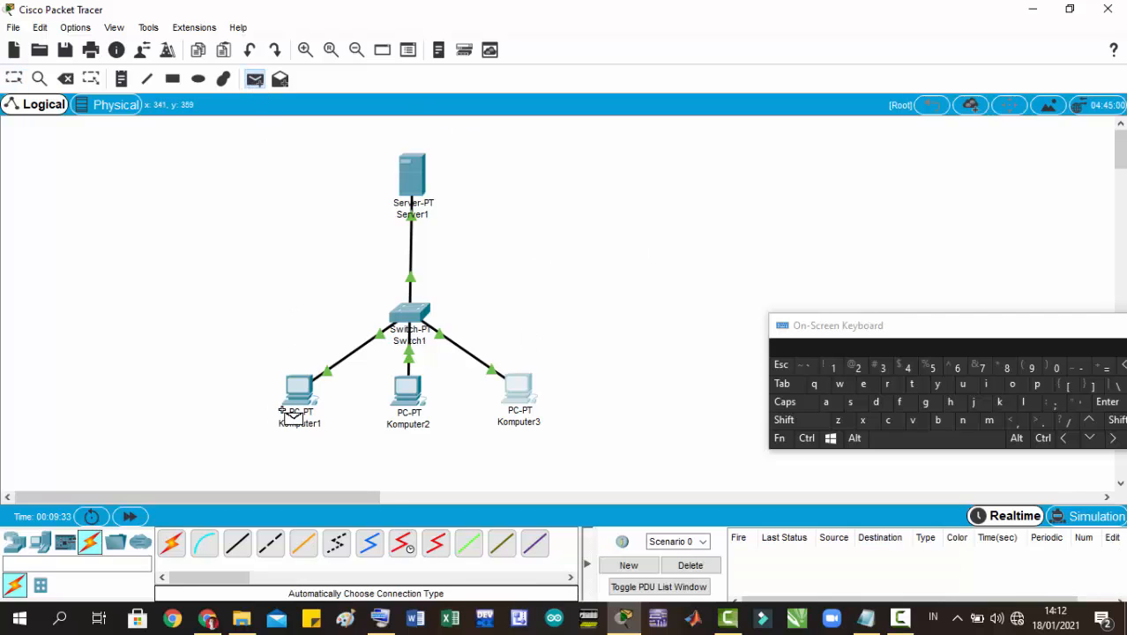
left_click(299, 395)
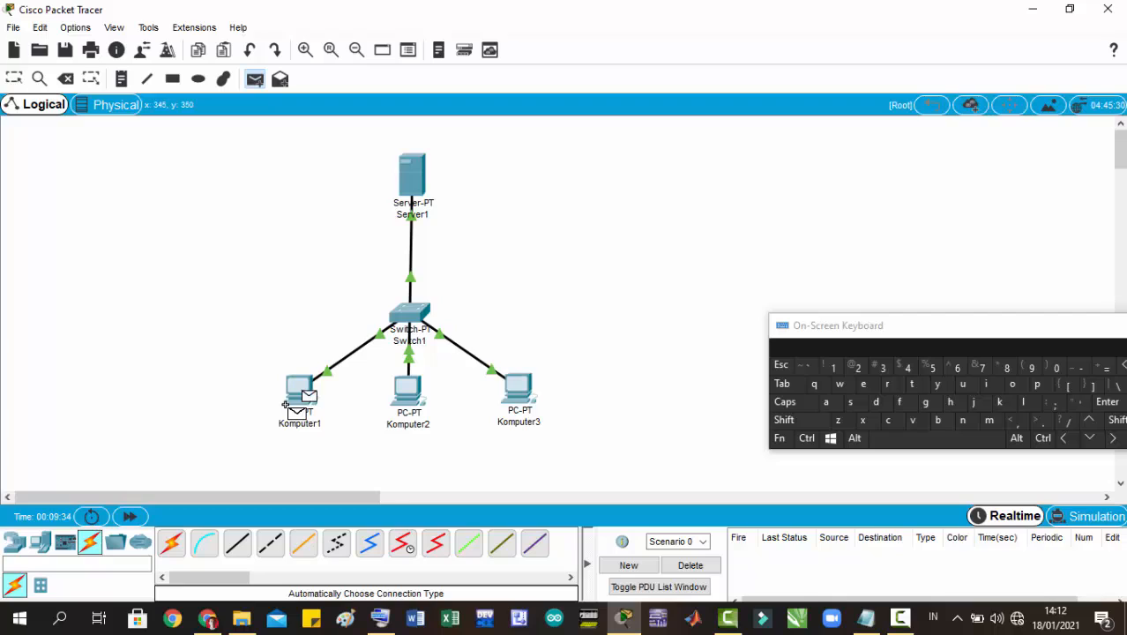
left_click(408, 182)
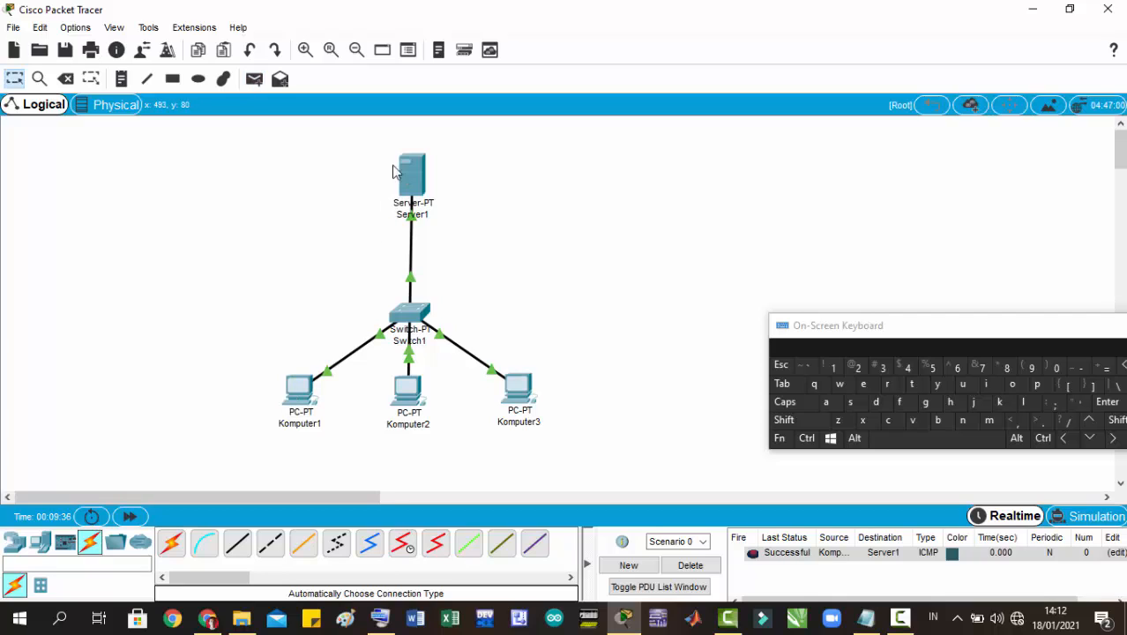
Test Komputer1's connection to the other PCs by sending simple PDUs to Komputer2 and Komputer3.
left_click(254, 80)
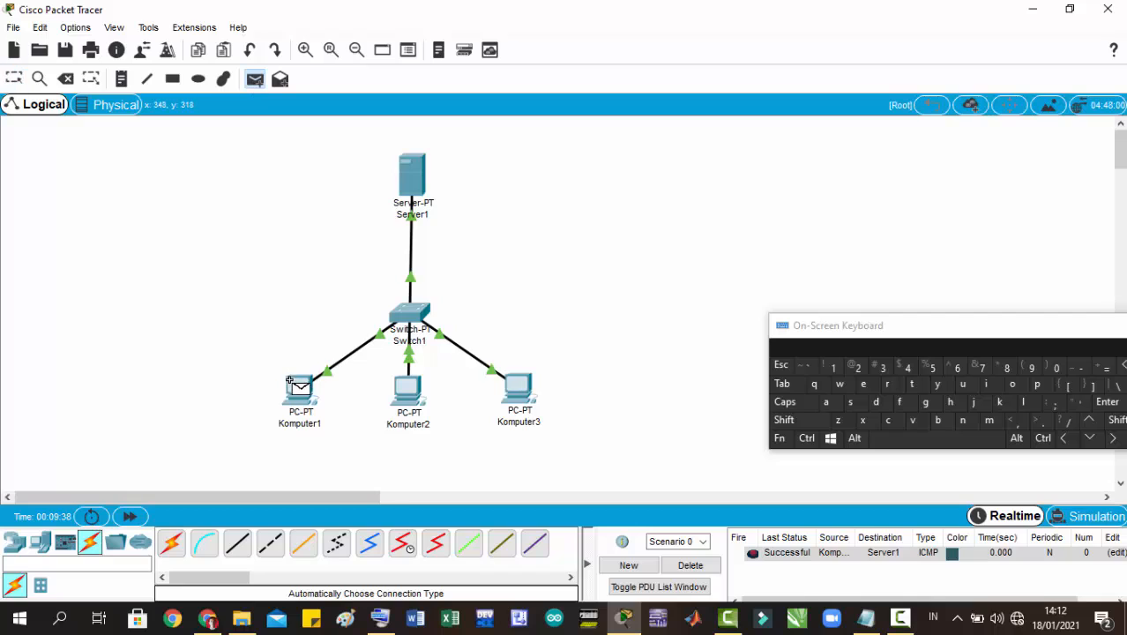
left_click(300, 392)
left_click(404, 398)
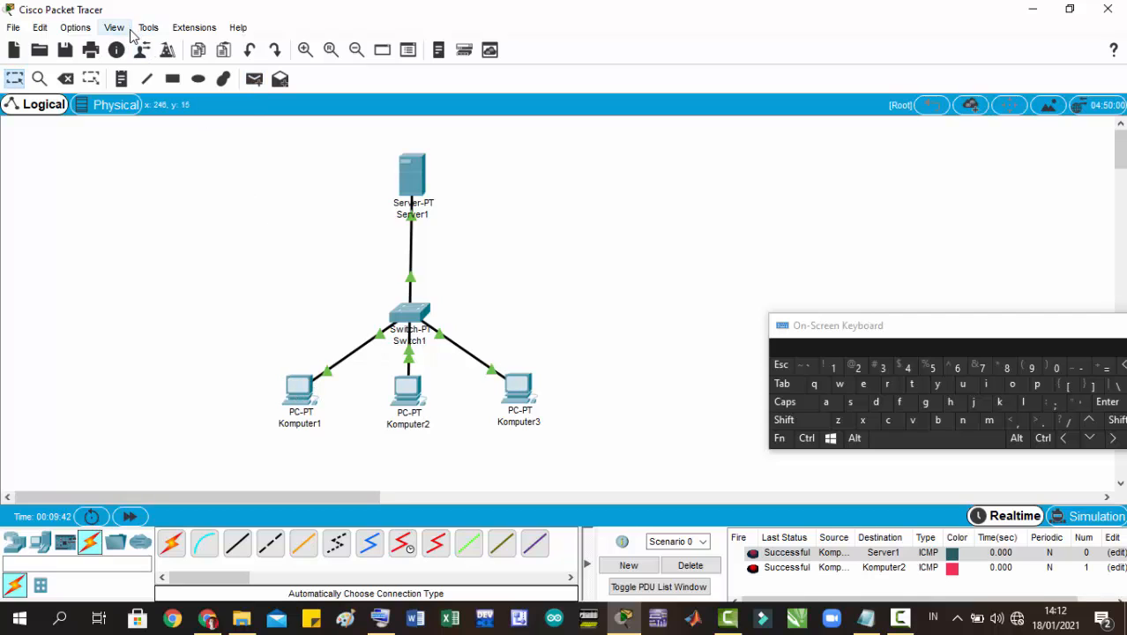
left_click(255, 79)
left_click(300, 388)
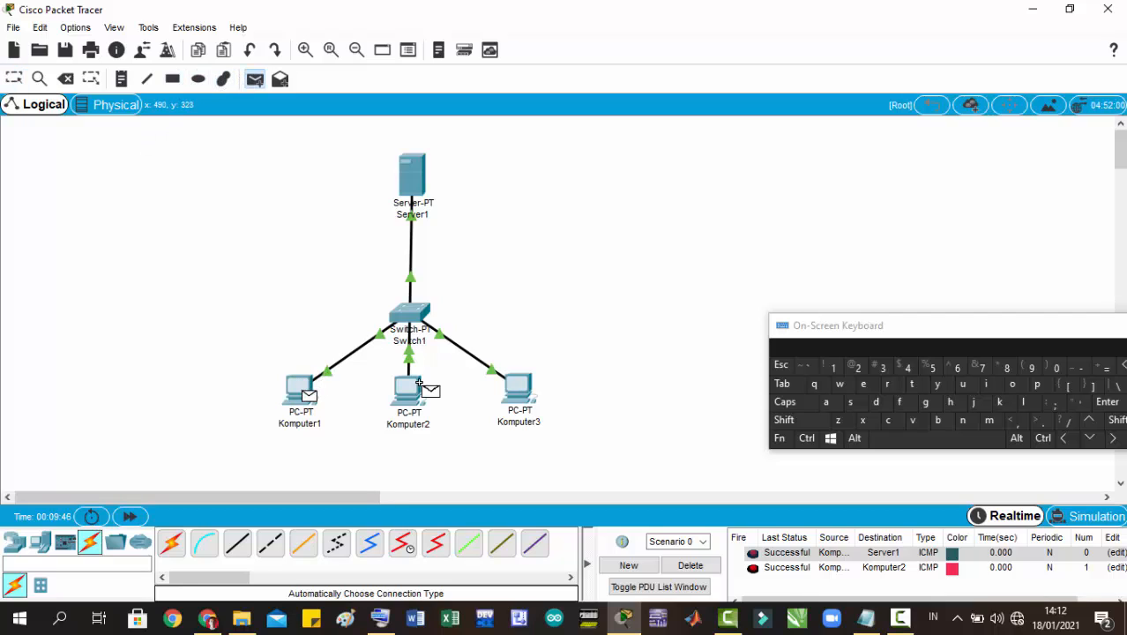
left_click(510, 395)
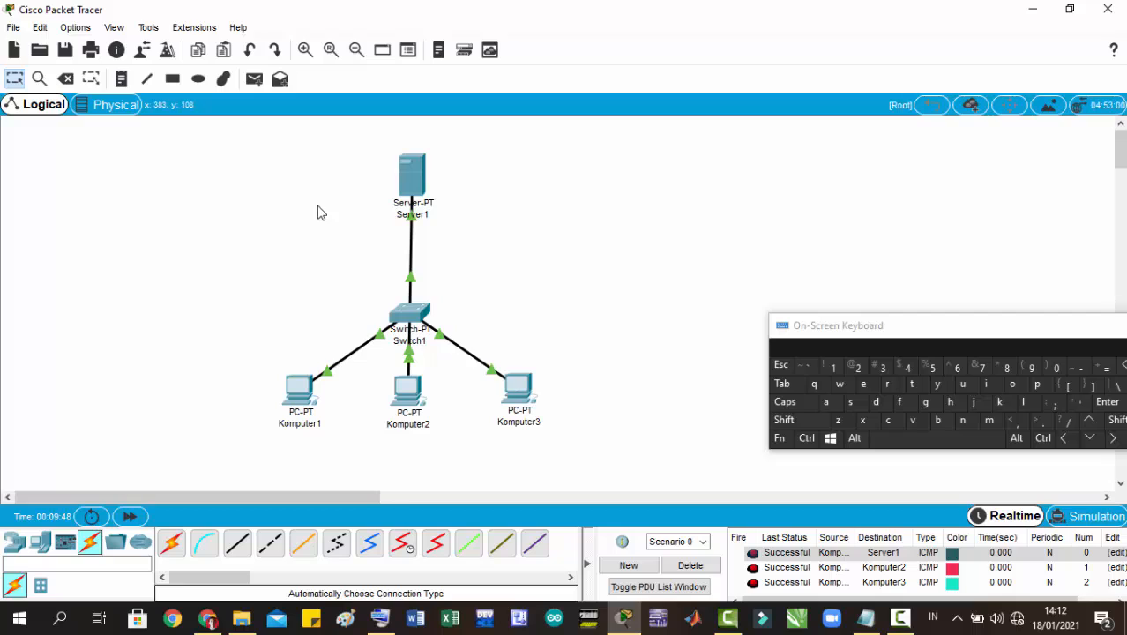
Delete Scenario 0's existing PDUs and send a simple PDU from Komputer2 to Komputer1.
left_click(677, 570)
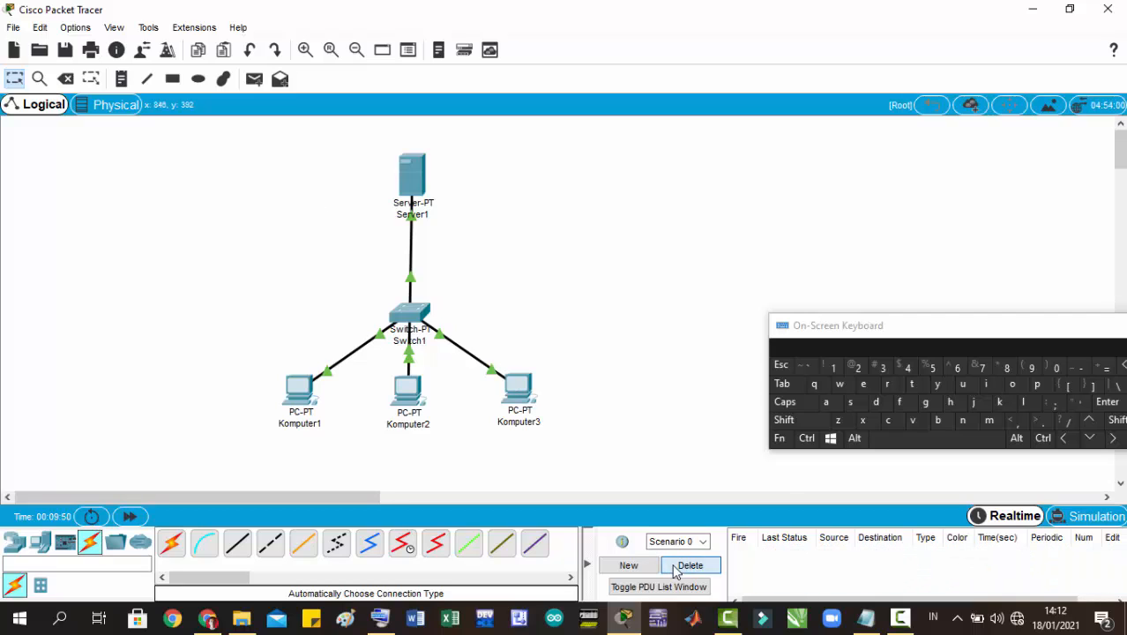
left_click(255, 78)
left_click(411, 397)
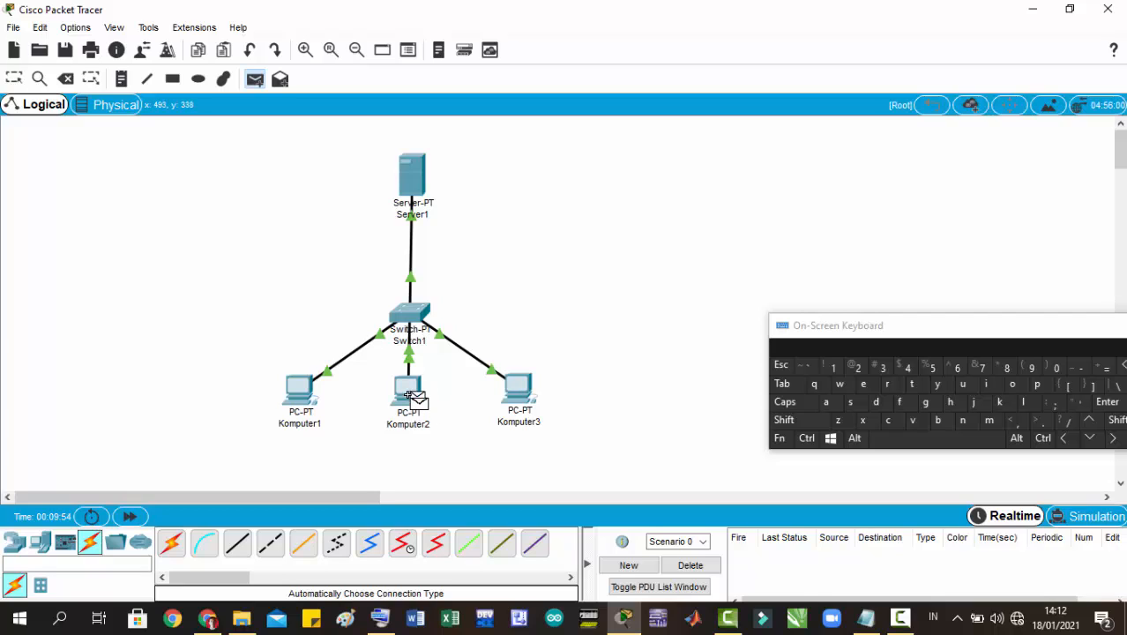
left_click(308, 393)
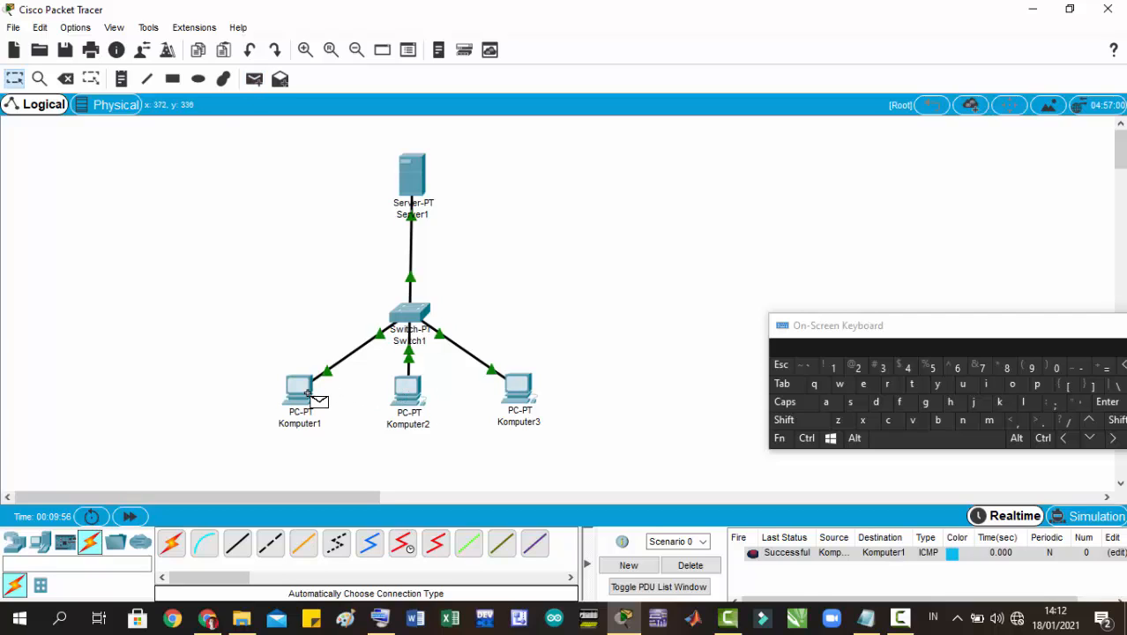
Send simple PDUs from Komputer2 to Server1 and from Komputer2 to Komputer3.
left_click(254, 78)
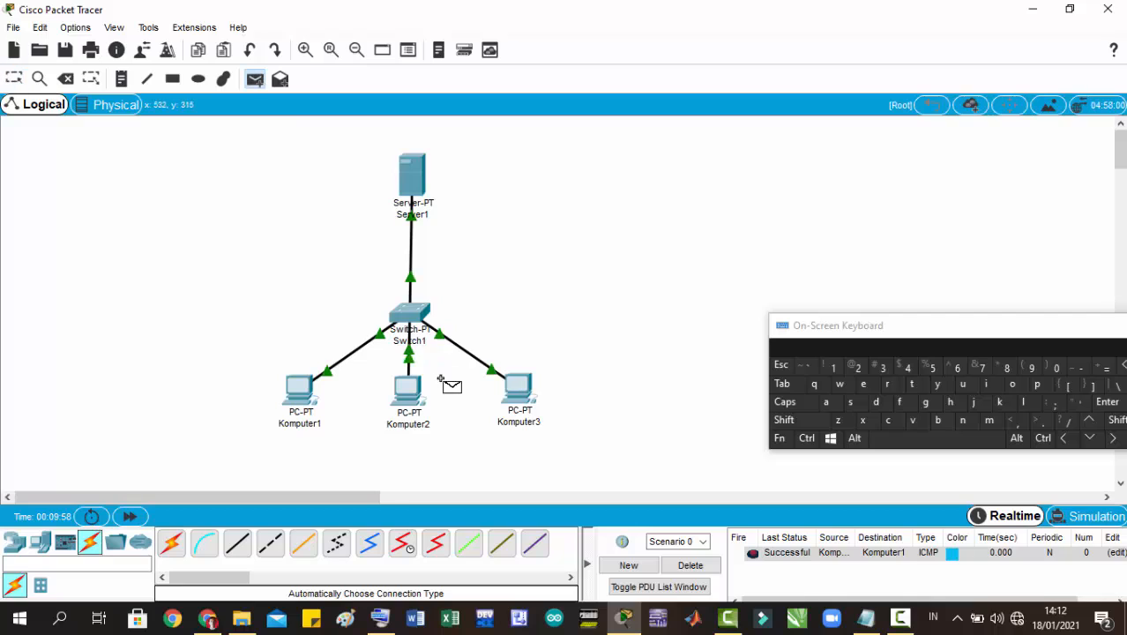
left_click(412, 395)
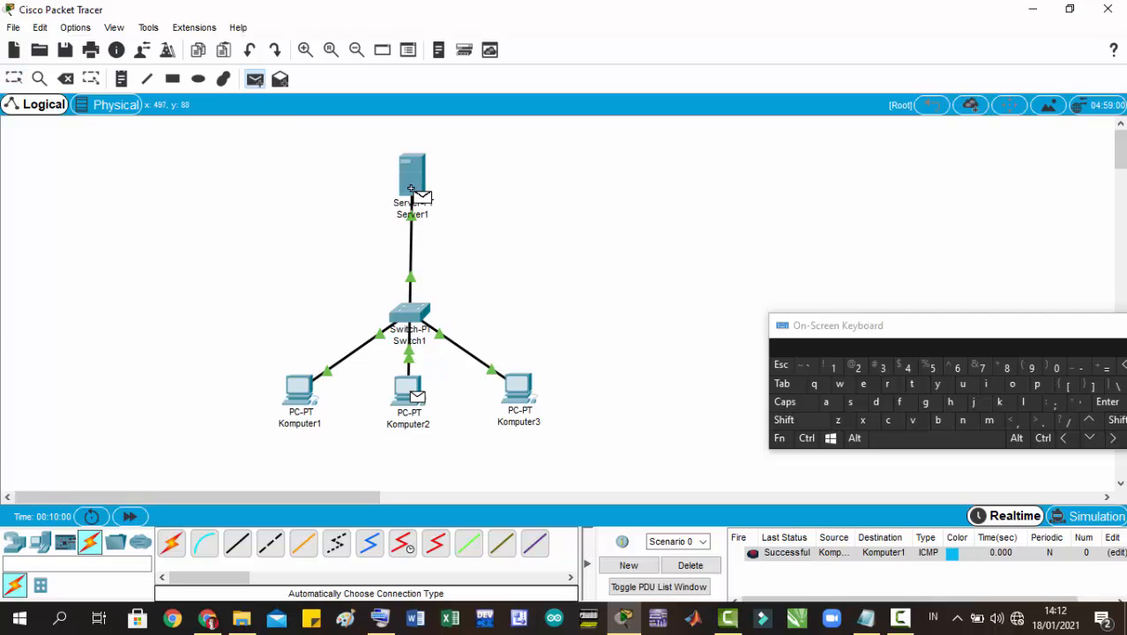
left_click(411, 189)
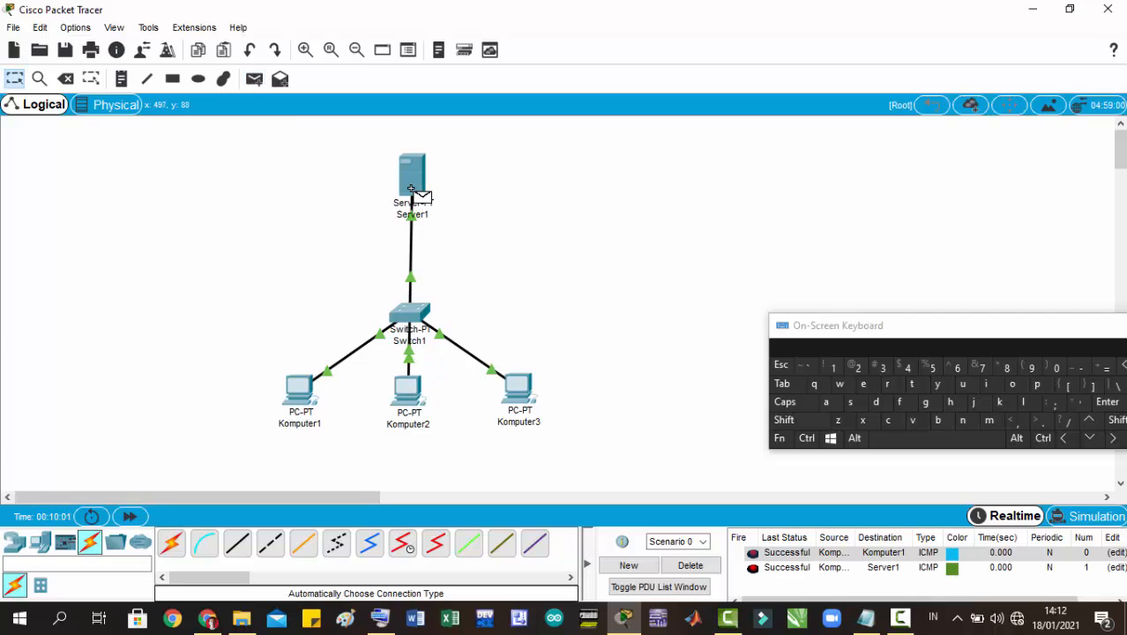
left_click(254, 78)
left_click(409, 392)
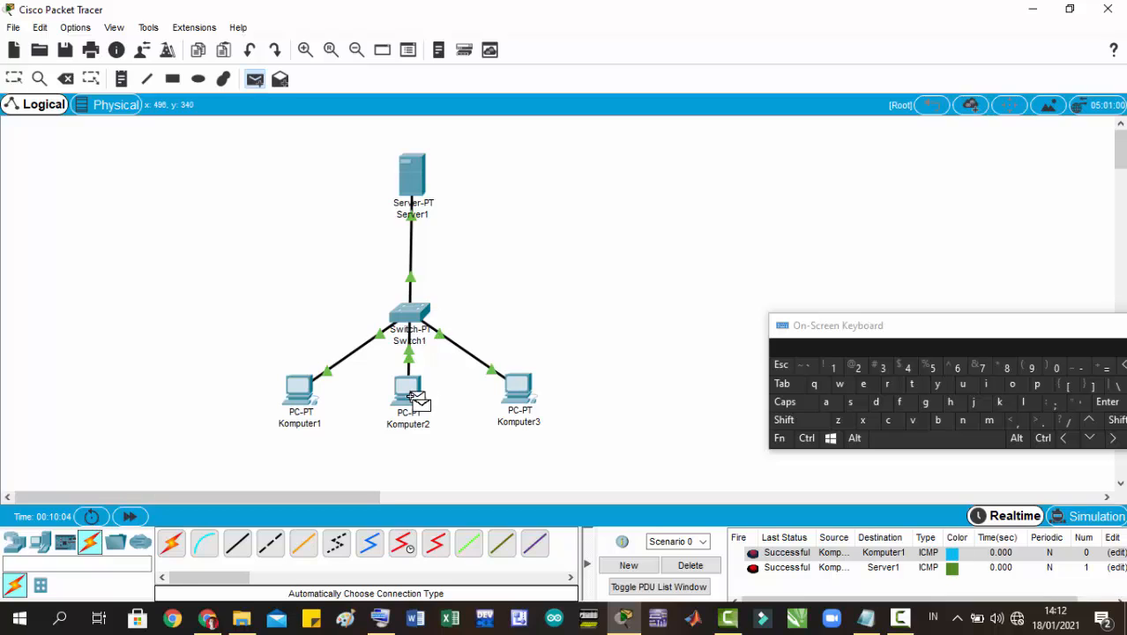
left_click(508, 398)
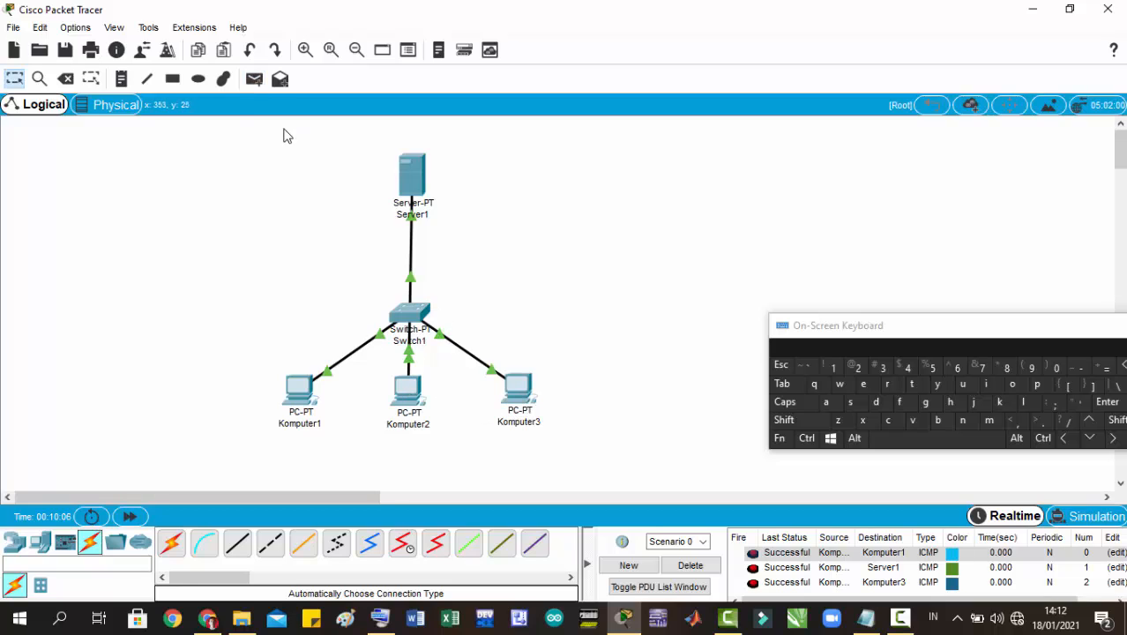
Send simple PDUs from Komputer3 to Komputer1 and to Komputer2, and check the newest entries in the PDU list.
left_click(251, 80)
left_click(519, 388)
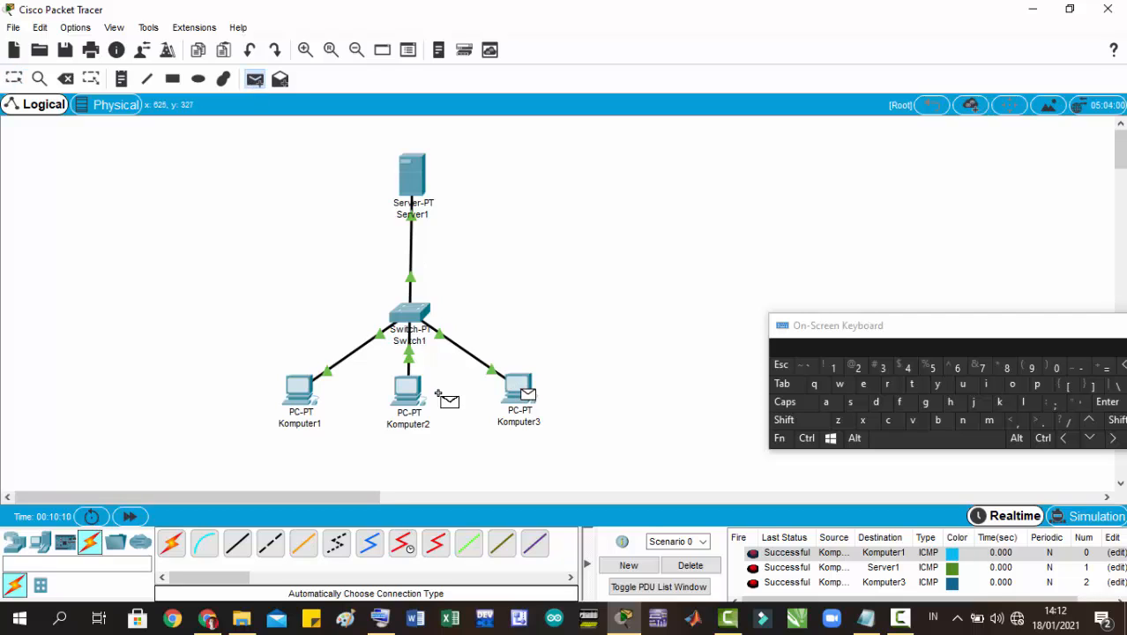
left_click(300, 391)
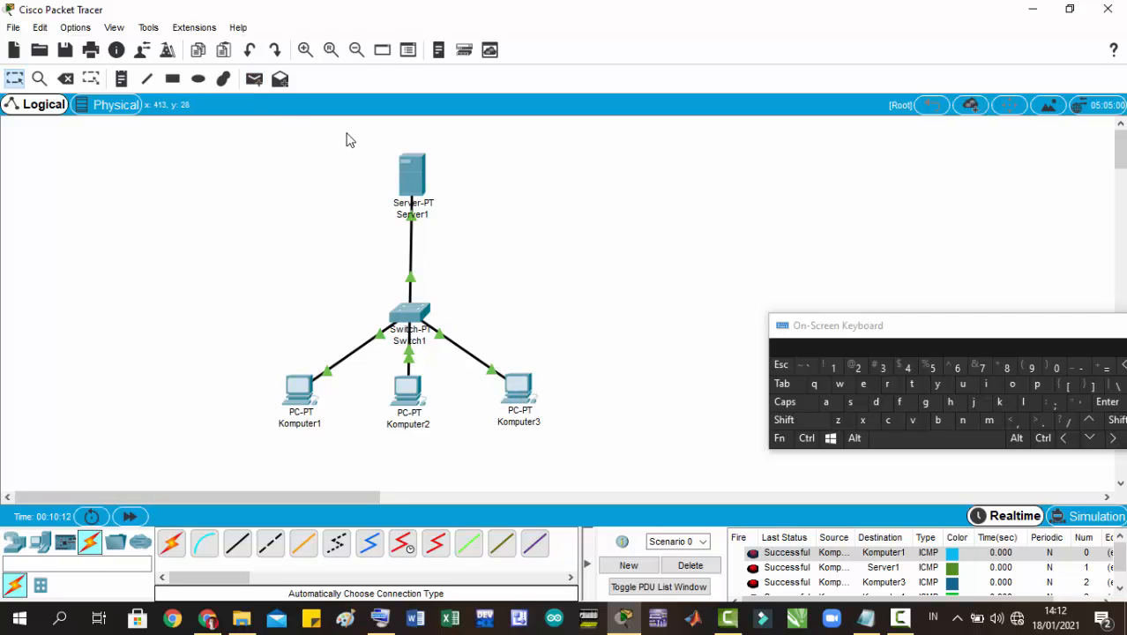
left_click(255, 80)
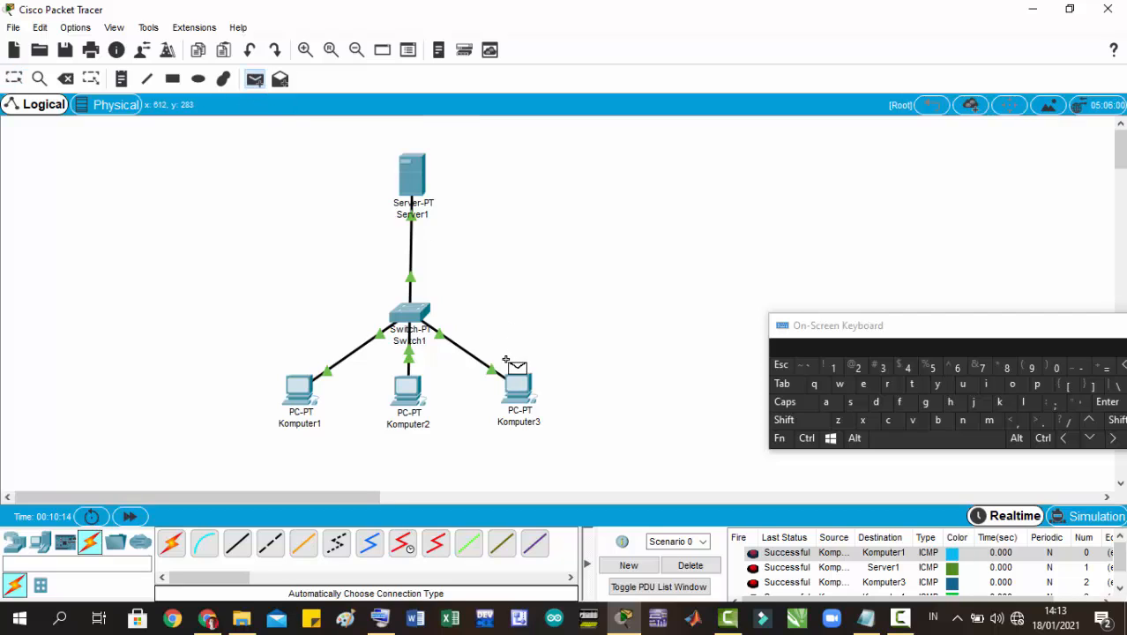
left_click(519, 388)
left_click(414, 395)
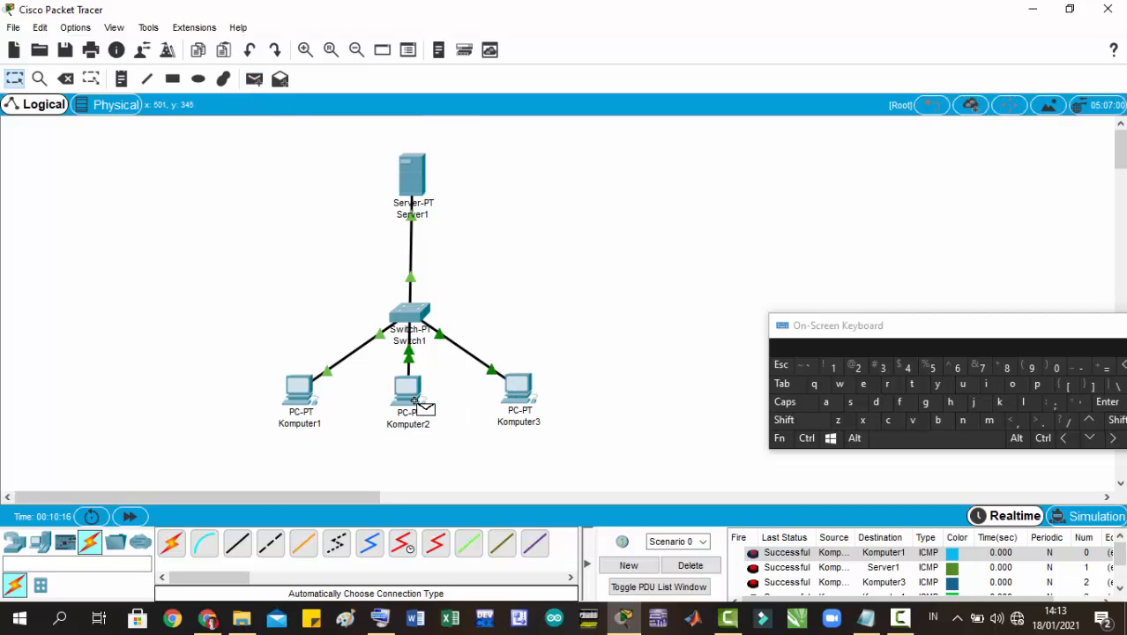
scroll(1120, 565, "down", 1)
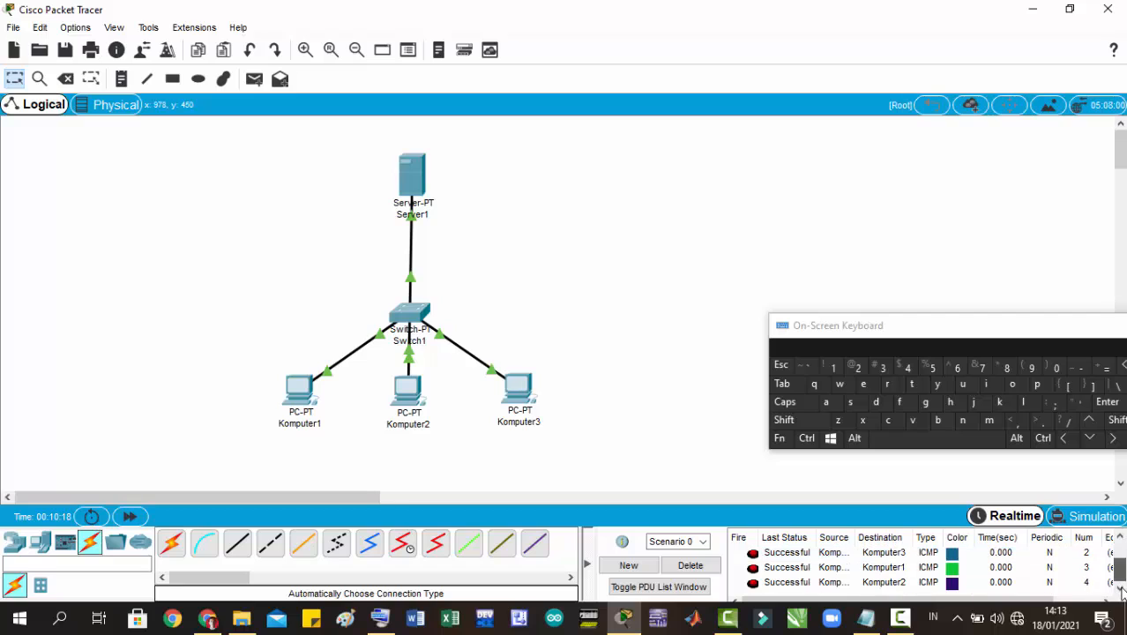
Send a simple PDU from Komputer3 to Server1 and check its entry in the PDU list.
left_click(255, 80)
left_click(518, 388)
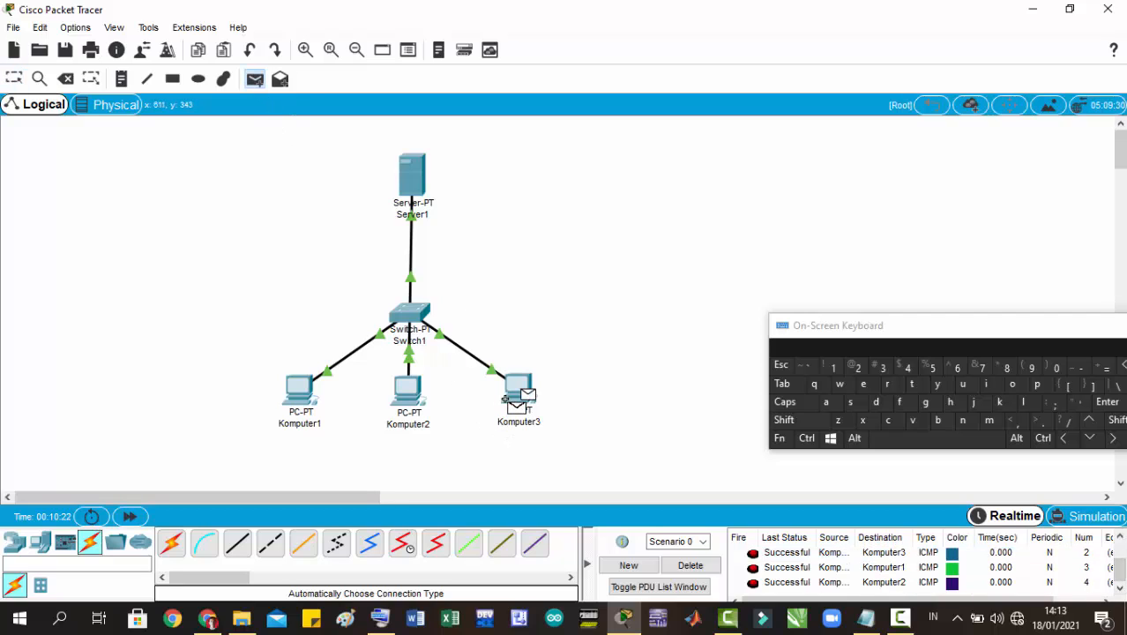
left_click(412, 187)
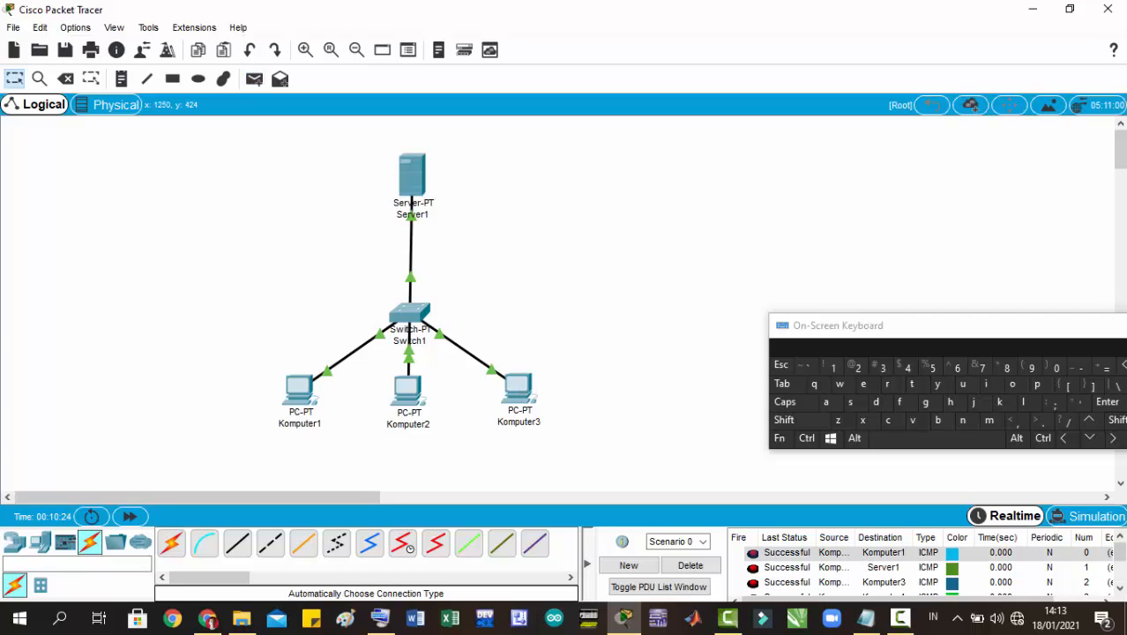
left_click_drag(1122, 557, 1122, 586)
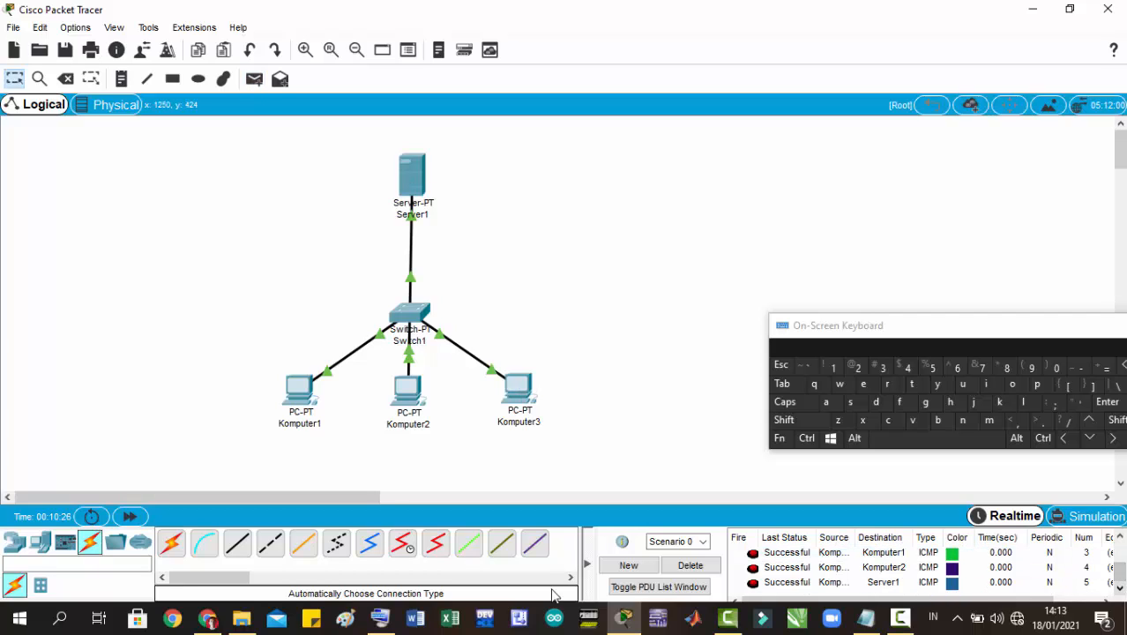
Delete Scenario 0's existing PDUs and send a simple PDU from Komputer1 to Server1.
left_click(688, 567)
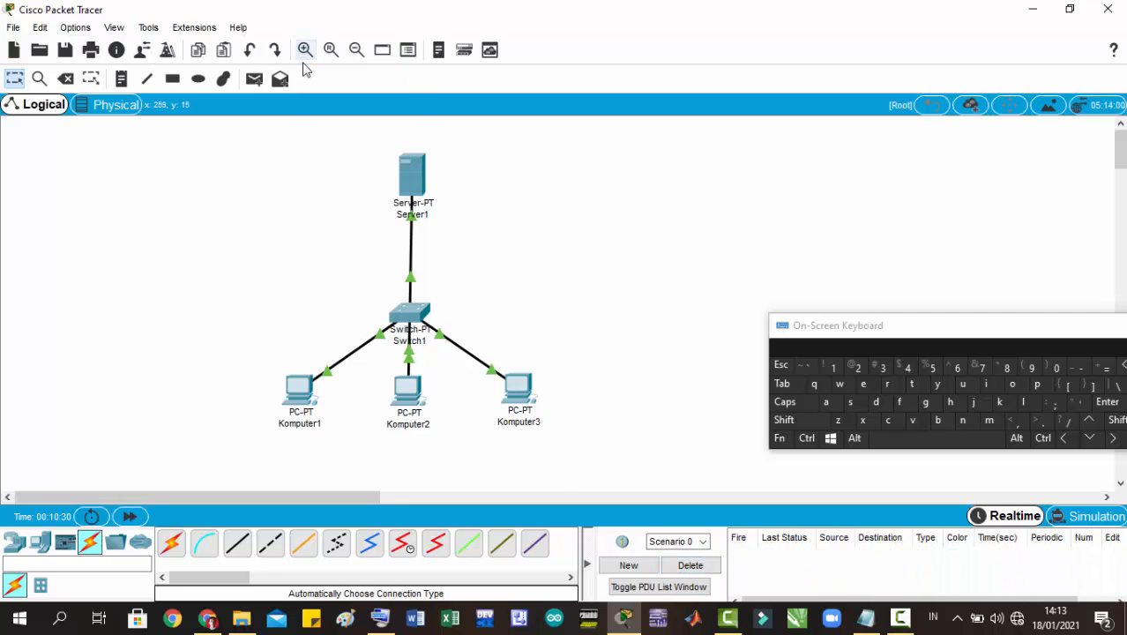
left_click(254, 78)
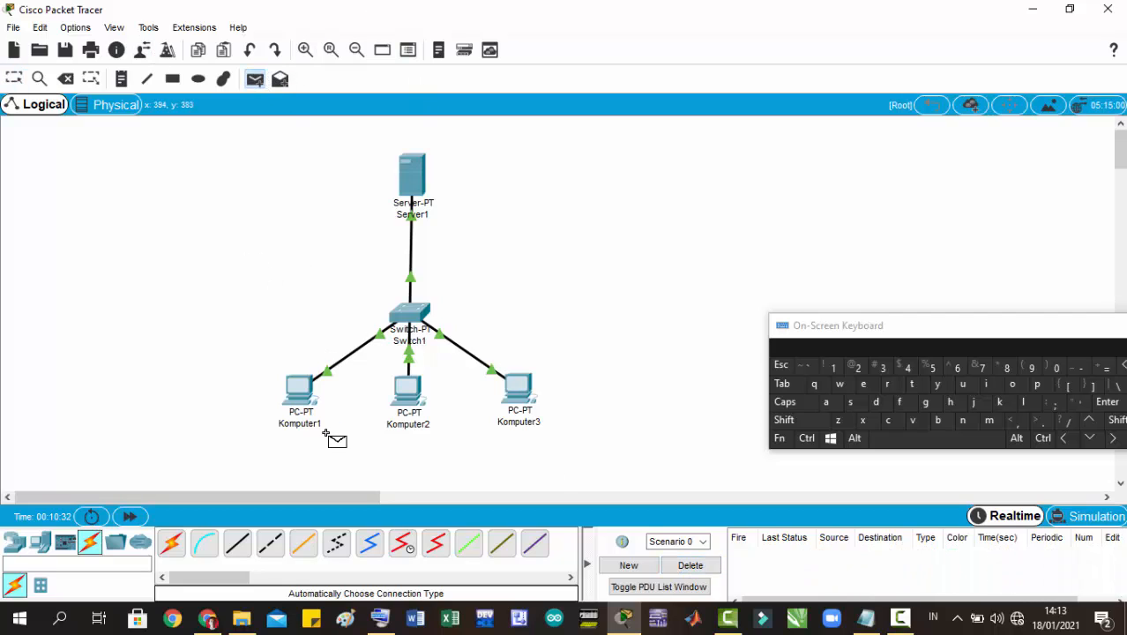
left_click(302, 395)
left_click(415, 187)
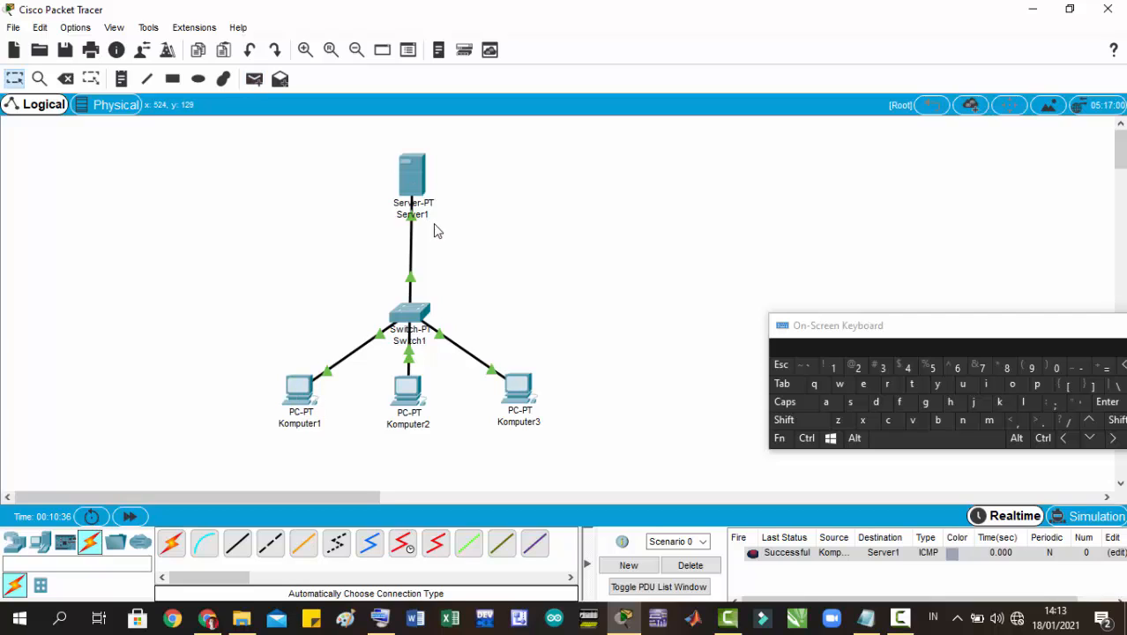
Send simple PDUs from Server1 to Komputer1 and from Server1 to Komputer2.
left_click(254, 79)
left_click(414, 176)
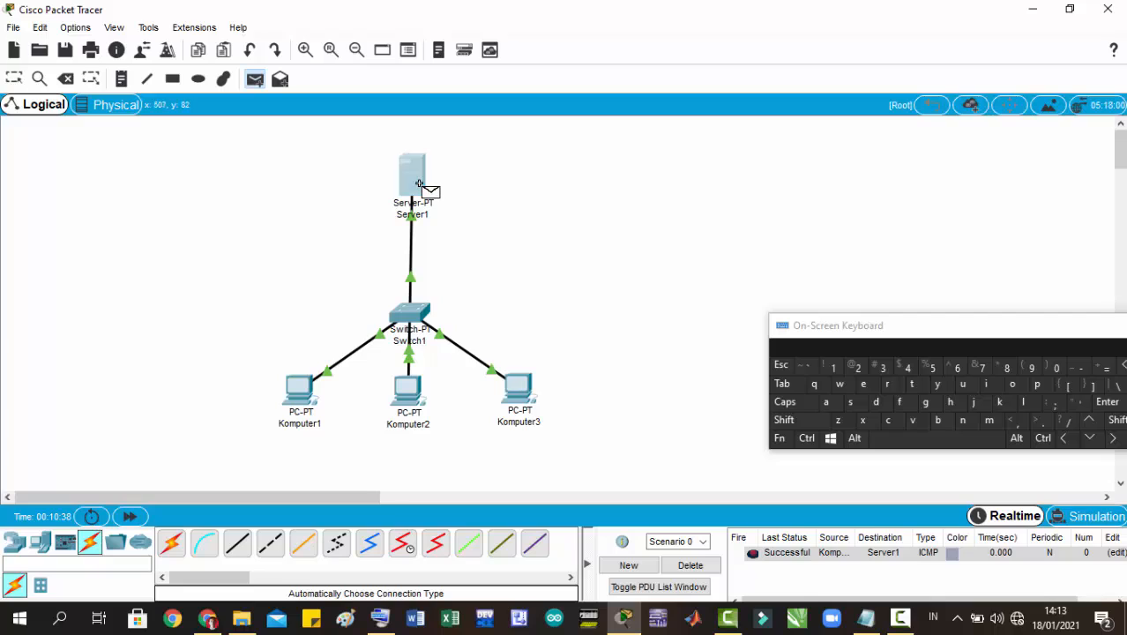
left_click(298, 389)
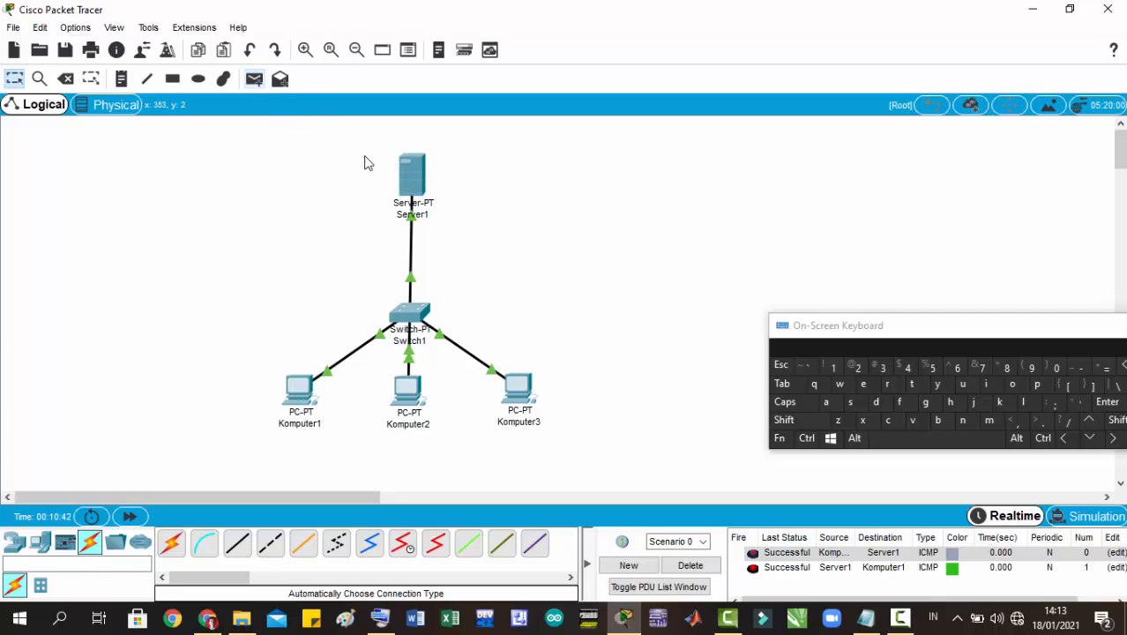
left_click(254, 79)
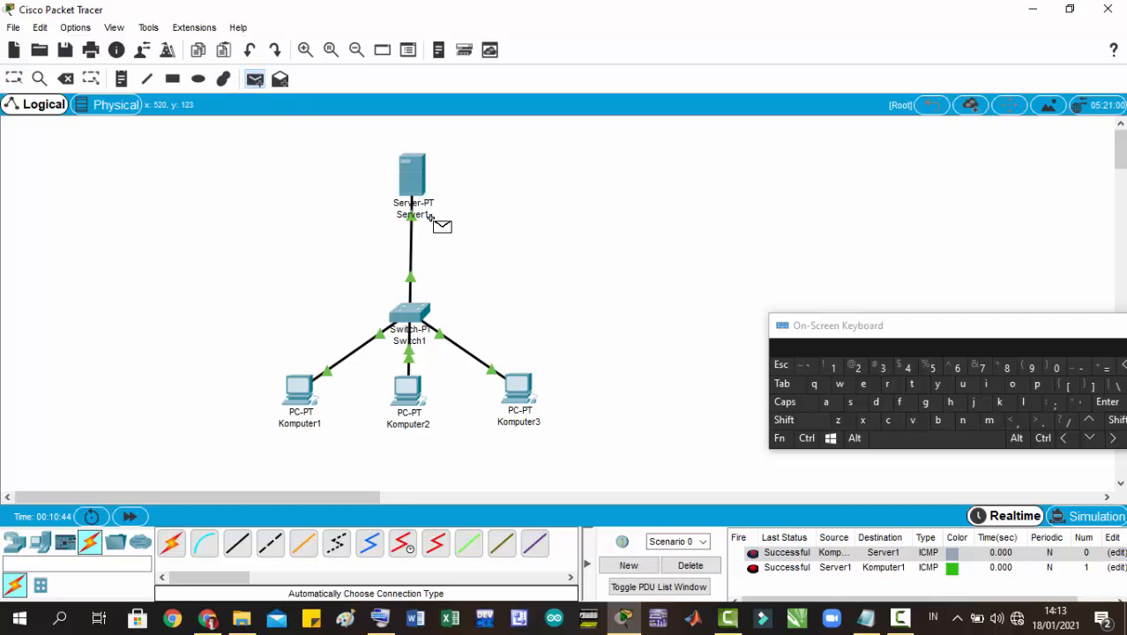
left_click(421, 183)
left_click(409, 391)
Send a simple PDU from Server1 to Komputer3 and check its entry in the PDU list.
left_click(253, 79)
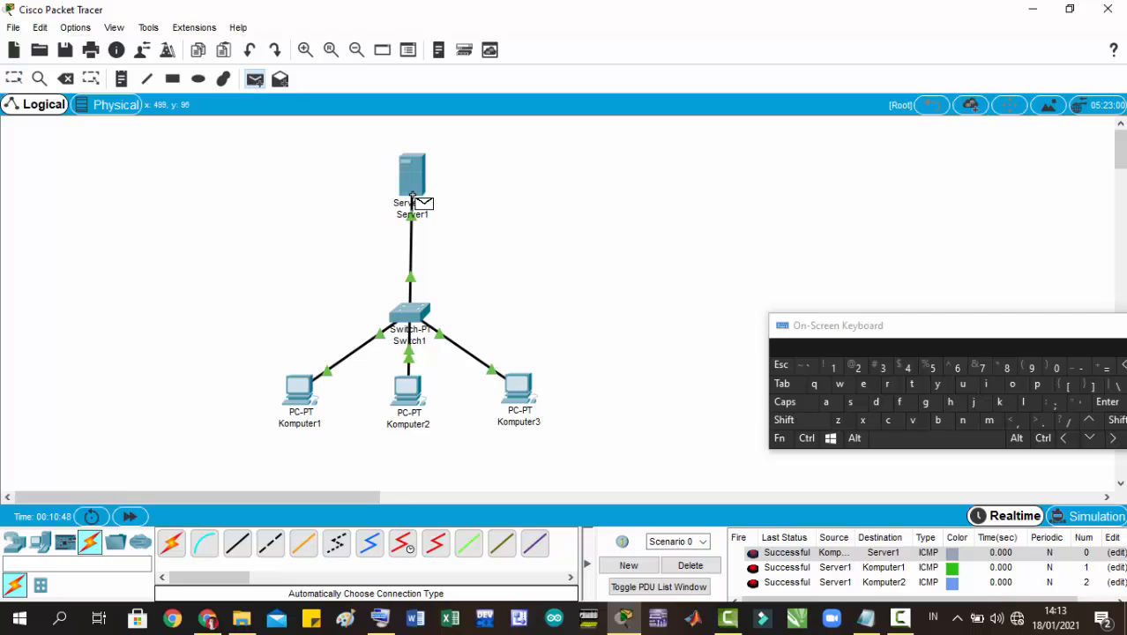
left_click(416, 181)
left_click(521, 392)
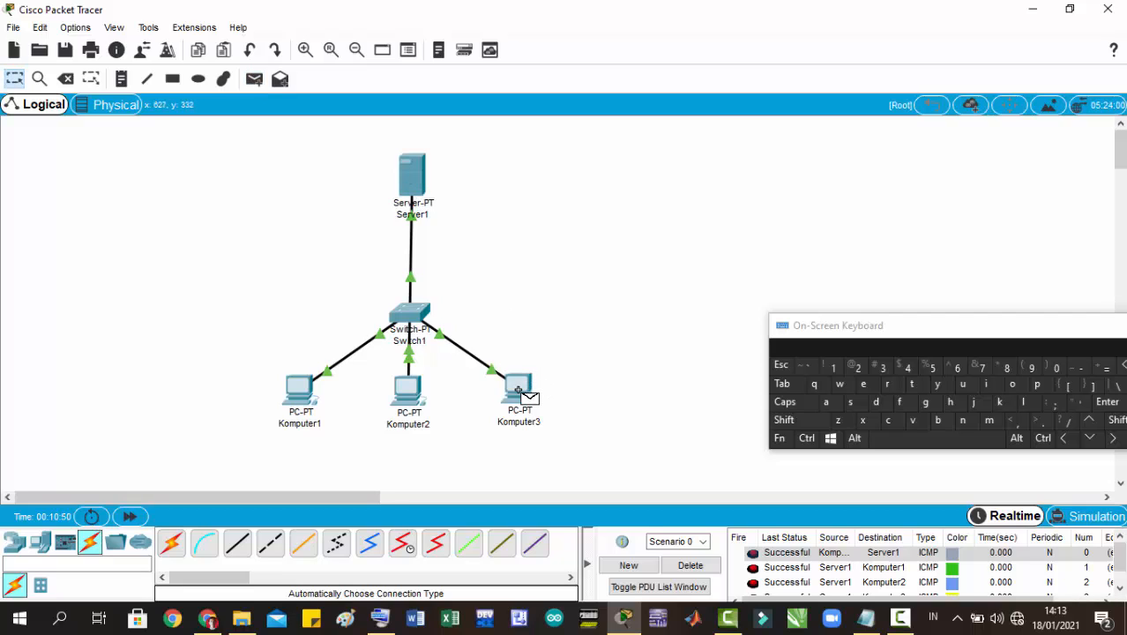
left_click(1121, 589)
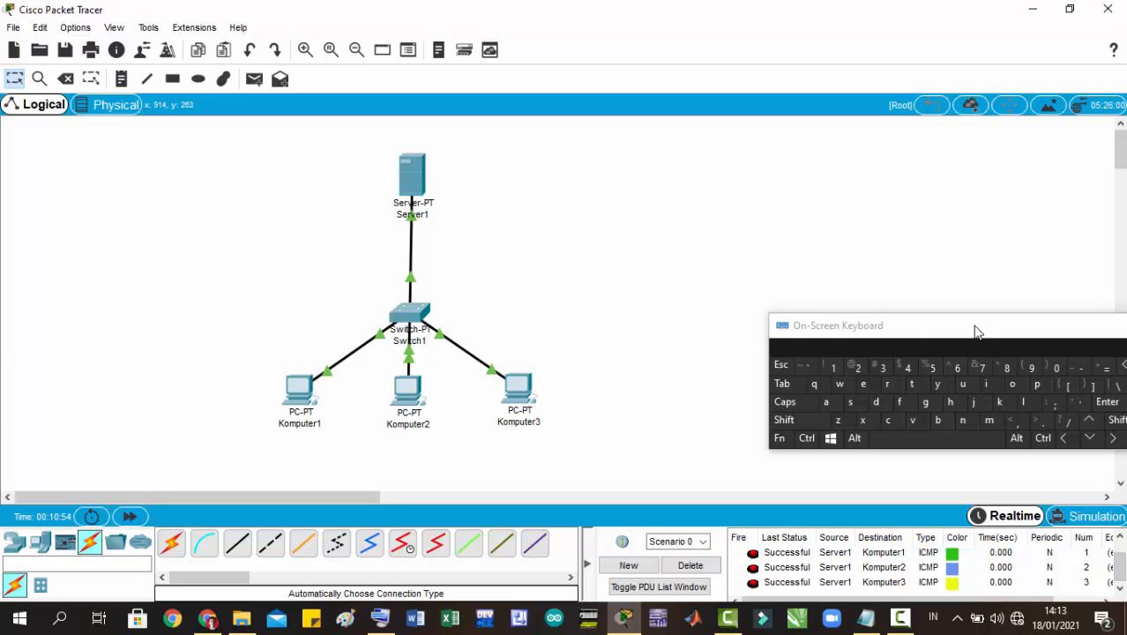
Move the On-Screen Keyboard fully into view and minimize it to clear the workspace.
left_click_drag(976, 327, 772, 300)
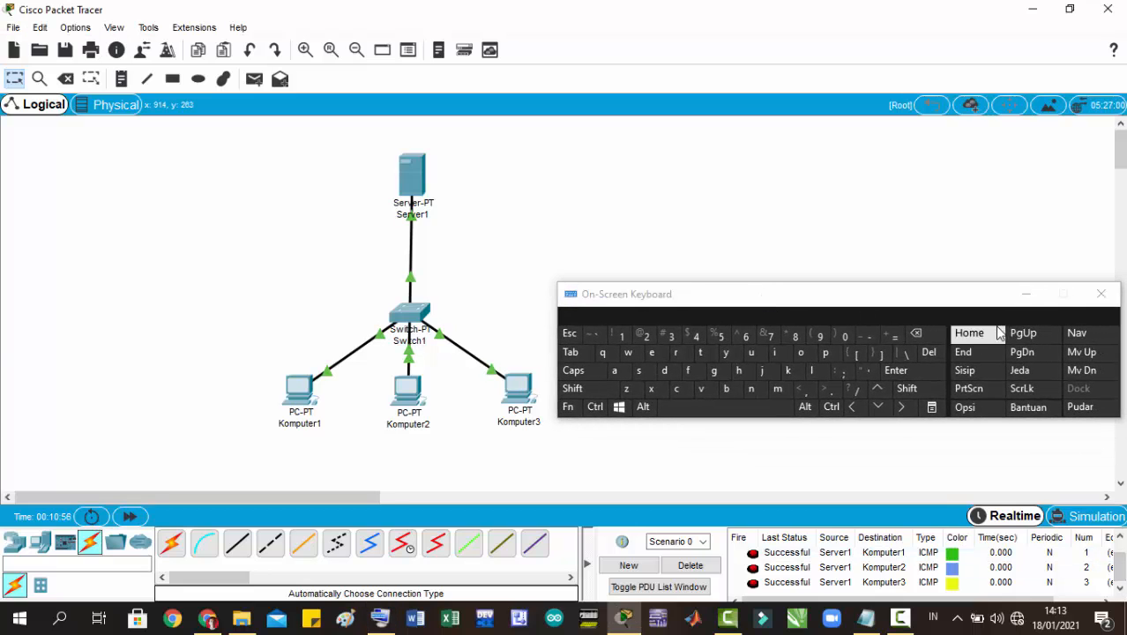
left_click(1027, 297)
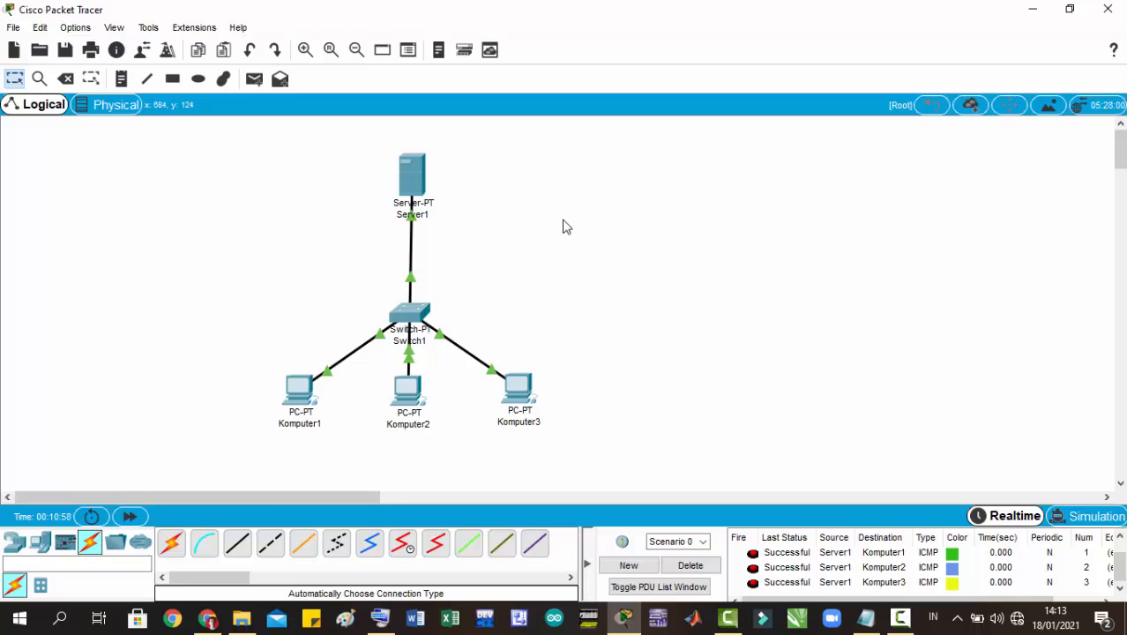